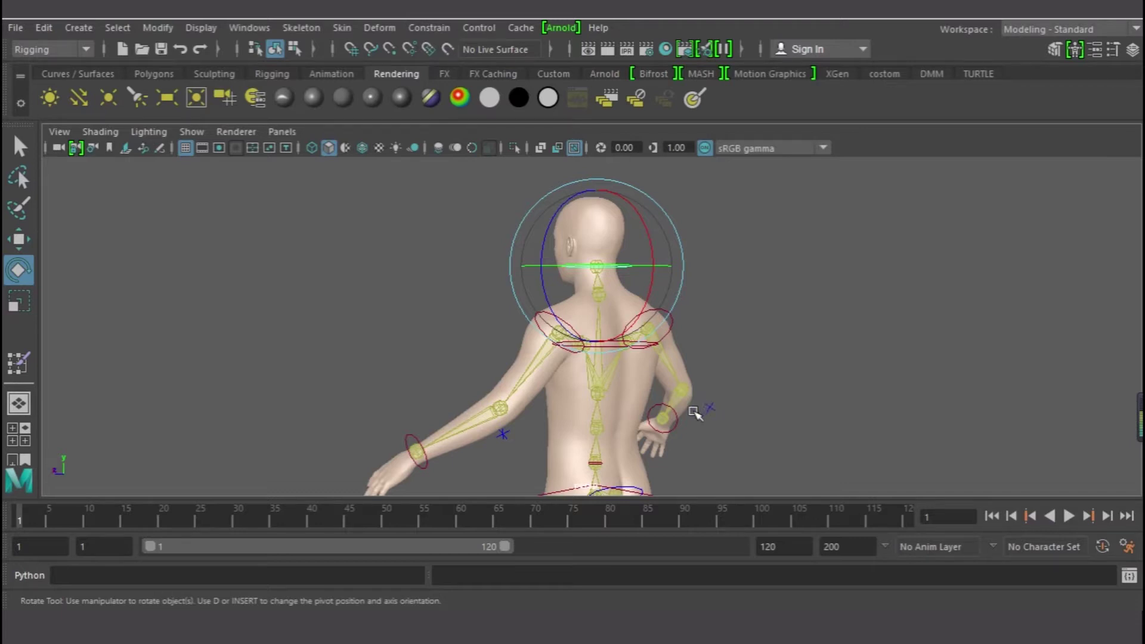
- Rotate the character's left elbow joint to bend the forearm up in front of the torso
{"action": "left_click_drag", "start_coordinate": [486, 382], "coordinate": [630, 382], "text": "alt"}
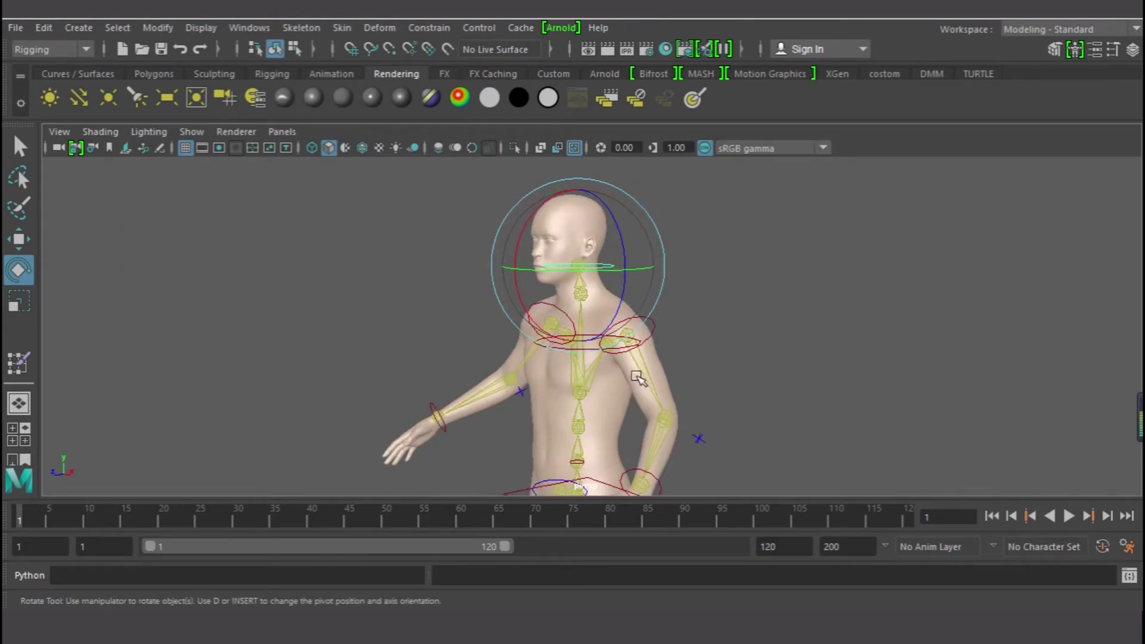
{"action": "left_click_drag", "start_coordinate": [769, 382], "coordinate": [638, 378], "text": "alt"}
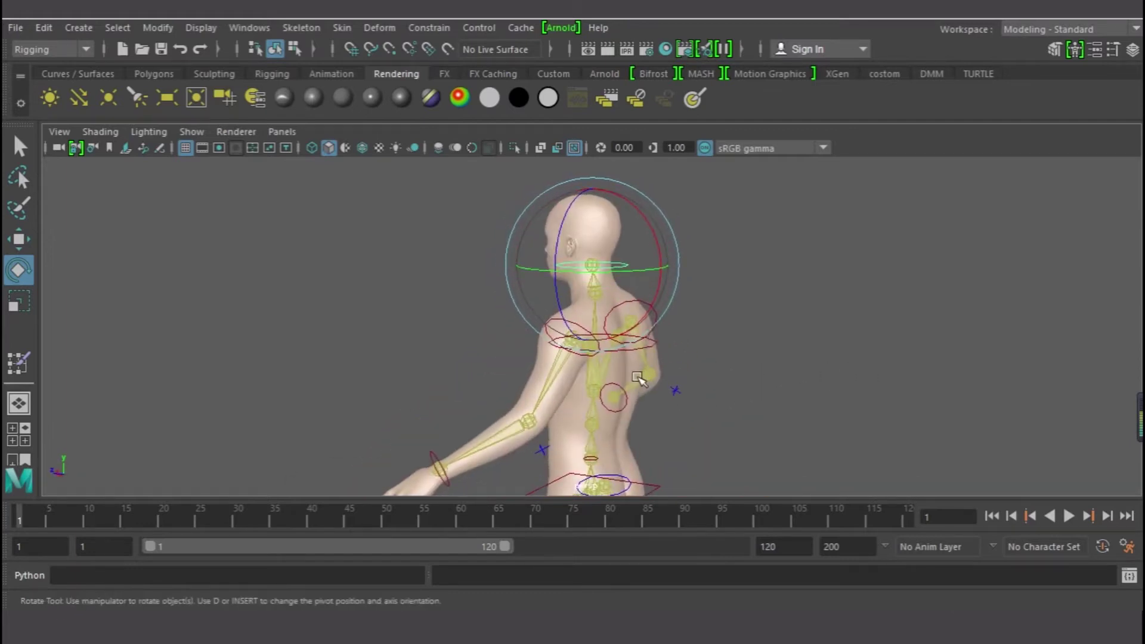
{"action": "left_click_drag", "start_coordinate": [639, 362], "coordinate": [548, 344], "text": "alt"}
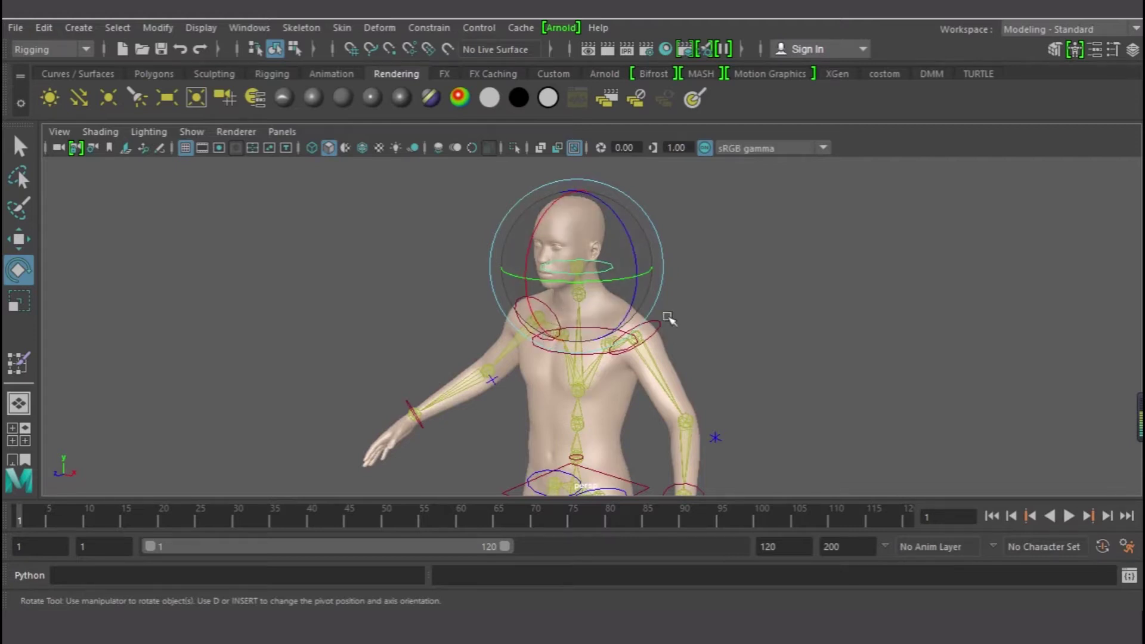
{"action": "middle_click_drag", "start_coordinate": [545, 287], "coordinate": [517, 352], "text": "alt"}
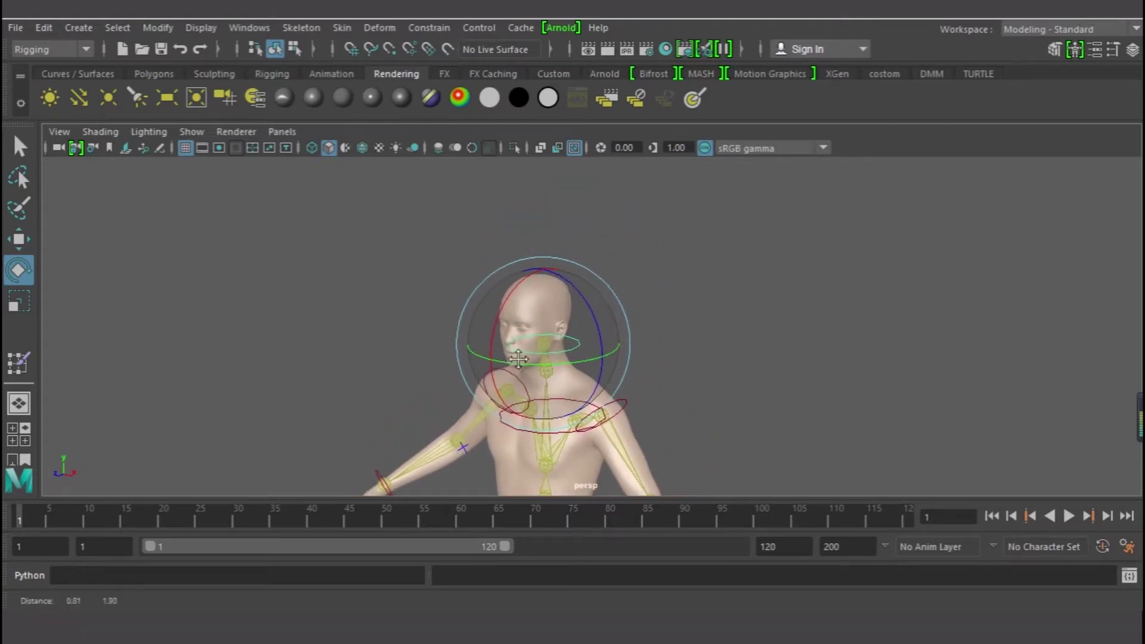
{"action": "middle_click_drag", "start_coordinate": [626, 364], "coordinate": [623, 234], "text": "alt"}
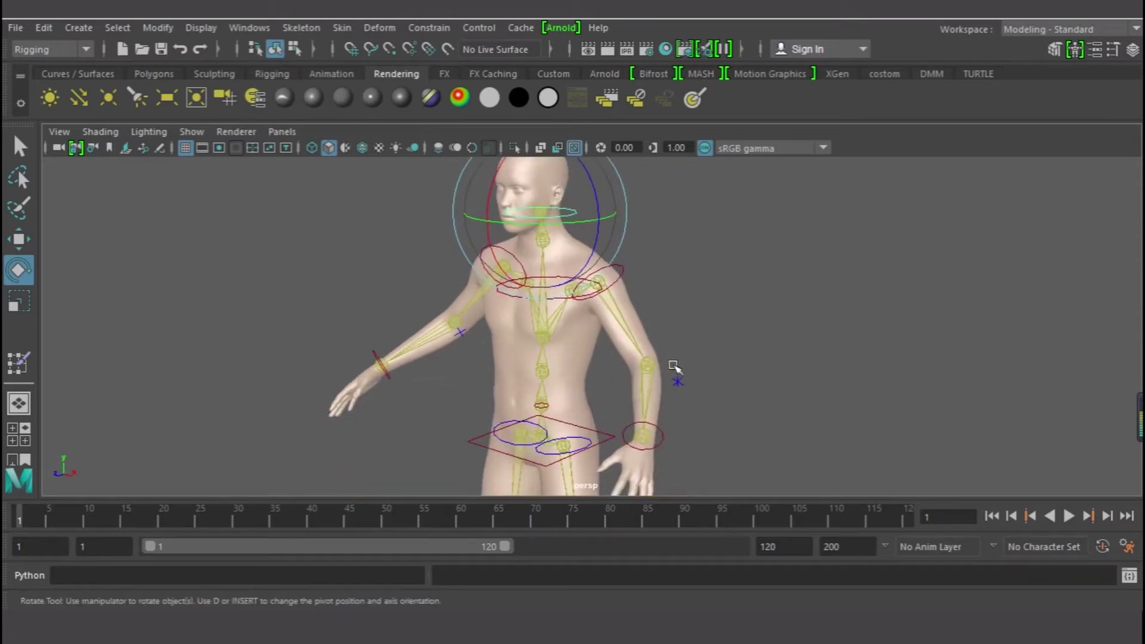
{"action": "left_click", "coordinate": [653, 366]}
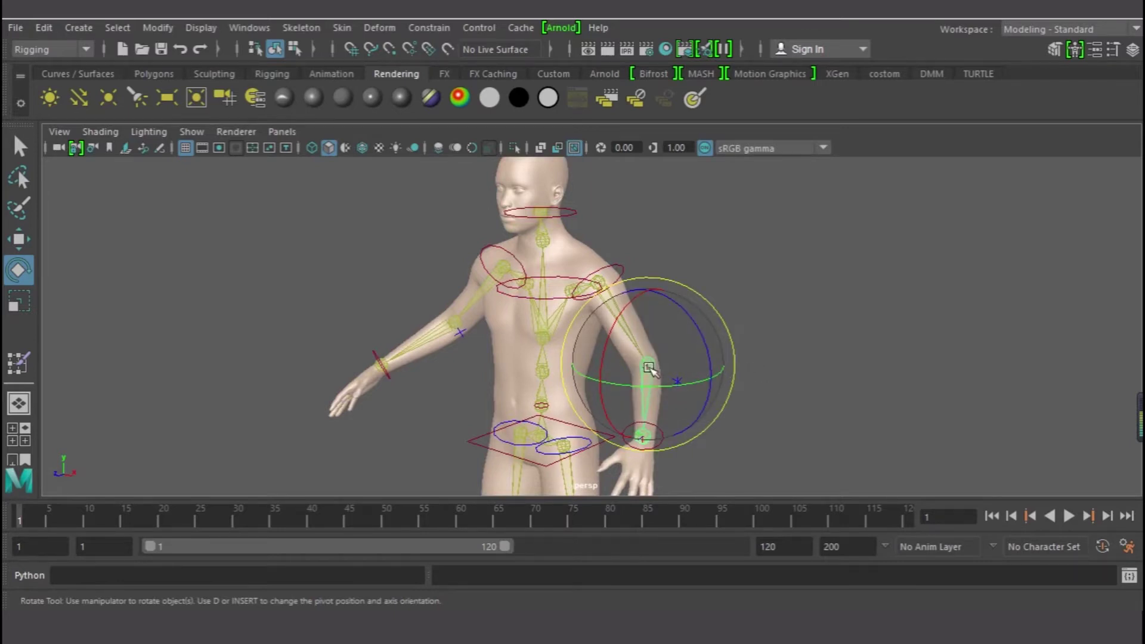
{"action": "scroll", "coordinate": [656, 371], "scroll_direction": "up", "scroll_amount": 4}
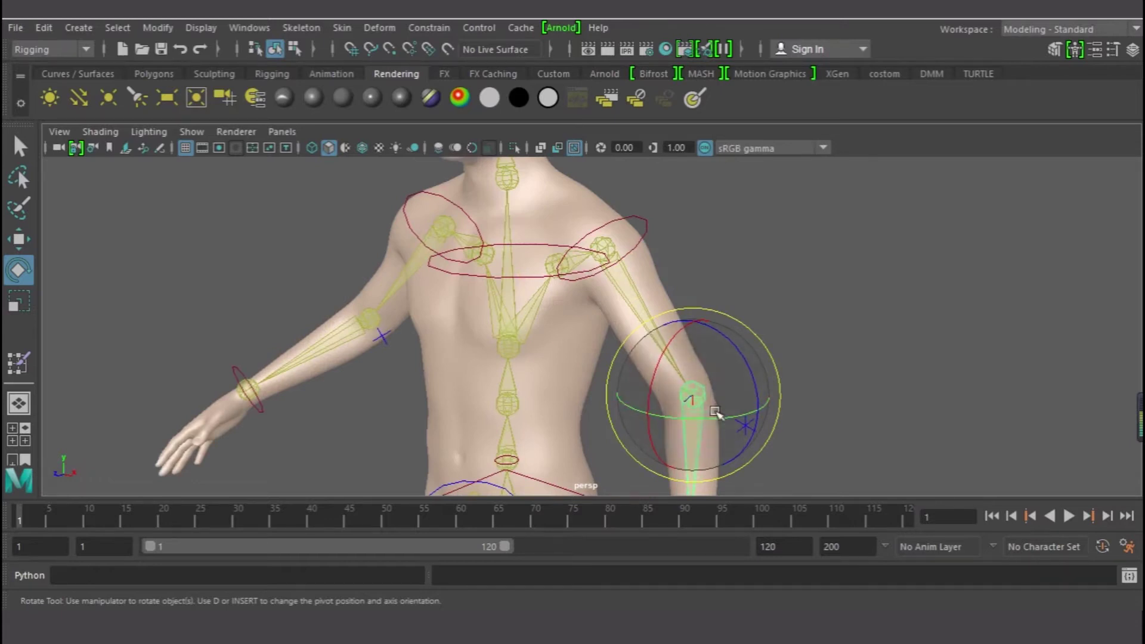
{"action": "middle_click_drag", "start_coordinate": [724, 429], "coordinate": [578, 343], "text": "alt"}
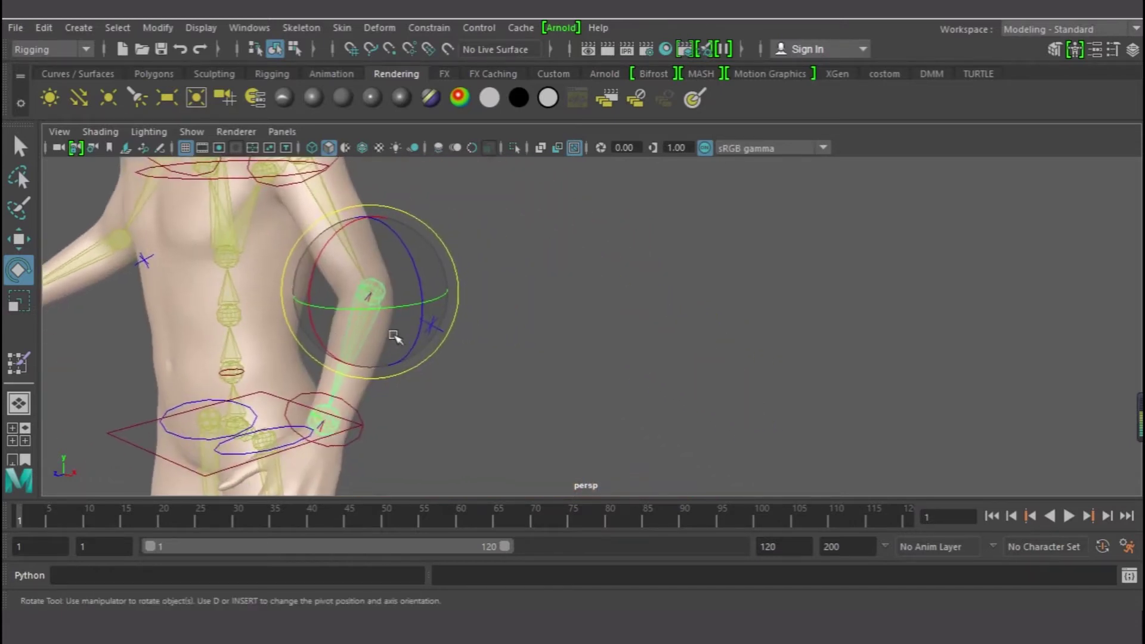
{"action": "left_click", "coordinate": [539, 353]}
{"action": "left_click_drag", "start_coordinate": [539, 354], "coordinate": [477, 274]}
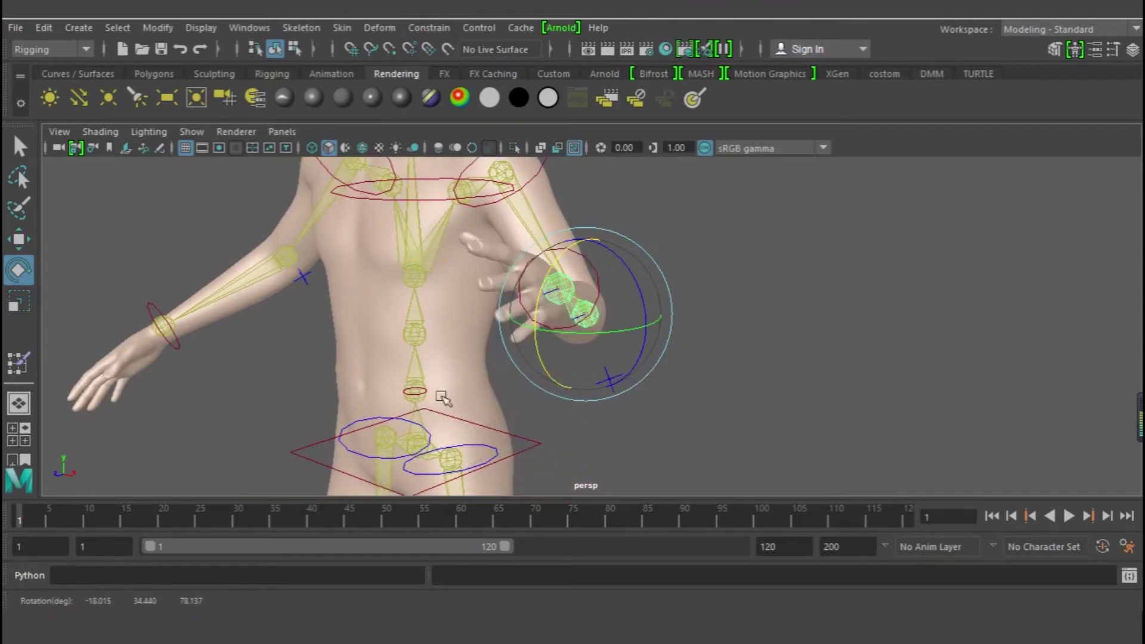
- Rotate the left forearm again at the elbow, examine the arm's deformation up close, and undo the rotations
{"action": "left_click_drag", "start_coordinate": [419, 406], "coordinate": [563, 385], "text": "alt"}
{"action": "left_click", "coordinate": [667, 259]}
{"action": "left_click_drag", "start_coordinate": [666, 259], "coordinate": [634, 256]}
{"action": "scroll", "coordinate": [685, 299], "scroll_direction": "up", "scroll_amount": 3}
{"action": "left_click_drag", "start_coordinate": [698, 316], "coordinate": [714, 365], "text": "alt"}
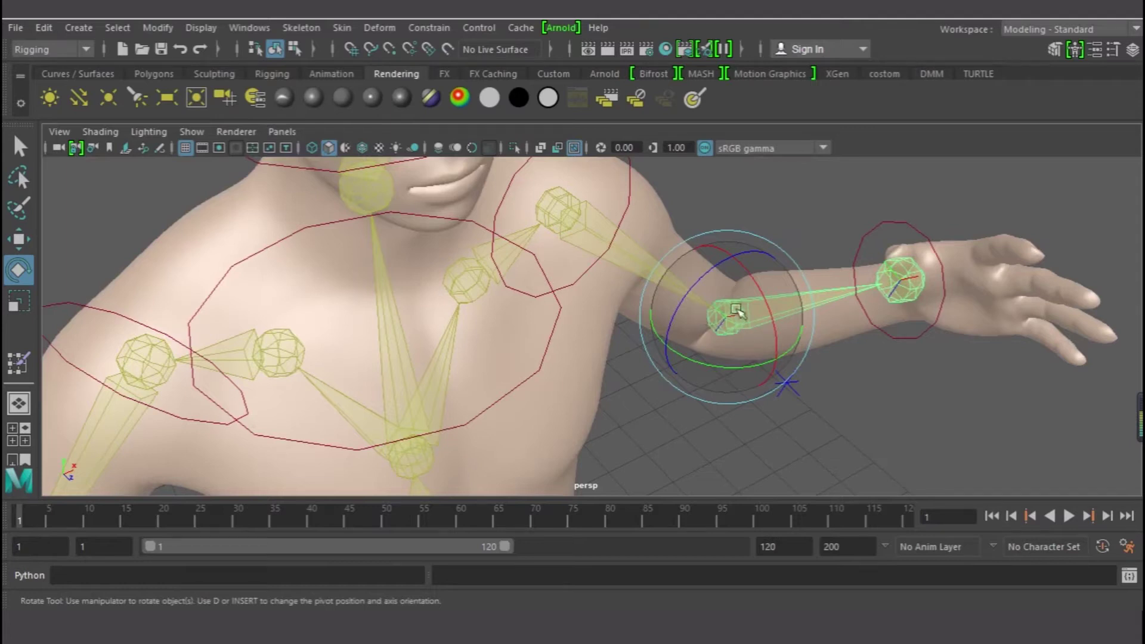
{"action": "key", "text": "ctrl+z"}
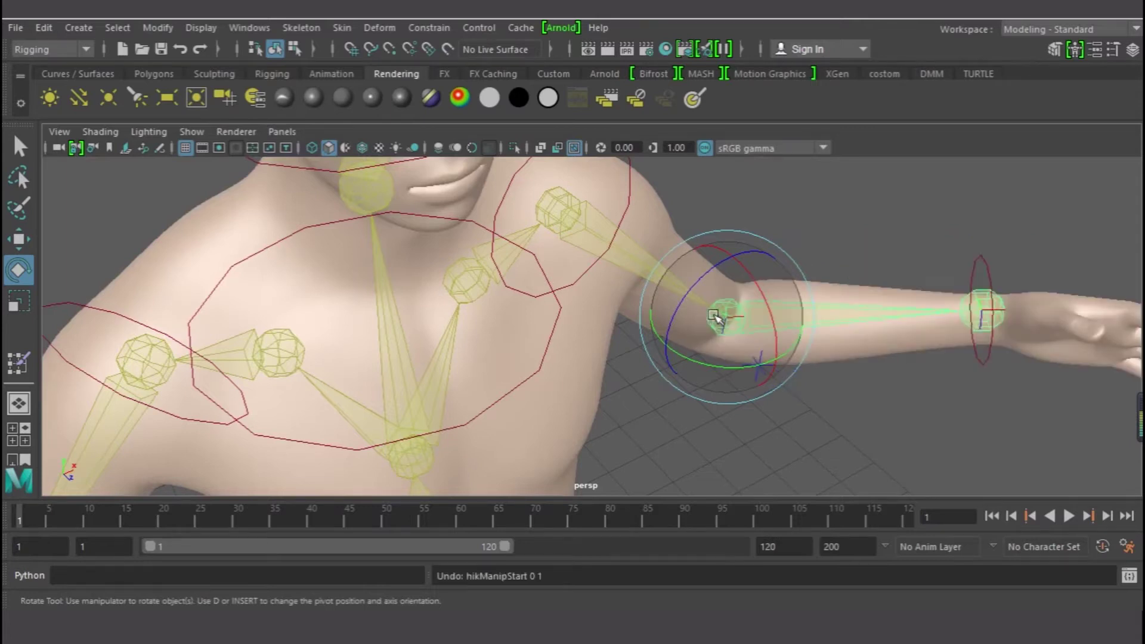
{"action": "key", "text": "ctrl+z"}
- Turn the head toward the character's left with the head control, and deselect the control
{"action": "middle_click_drag", "start_coordinate": [582, 275], "coordinate": [674, 495], "text": "alt"}
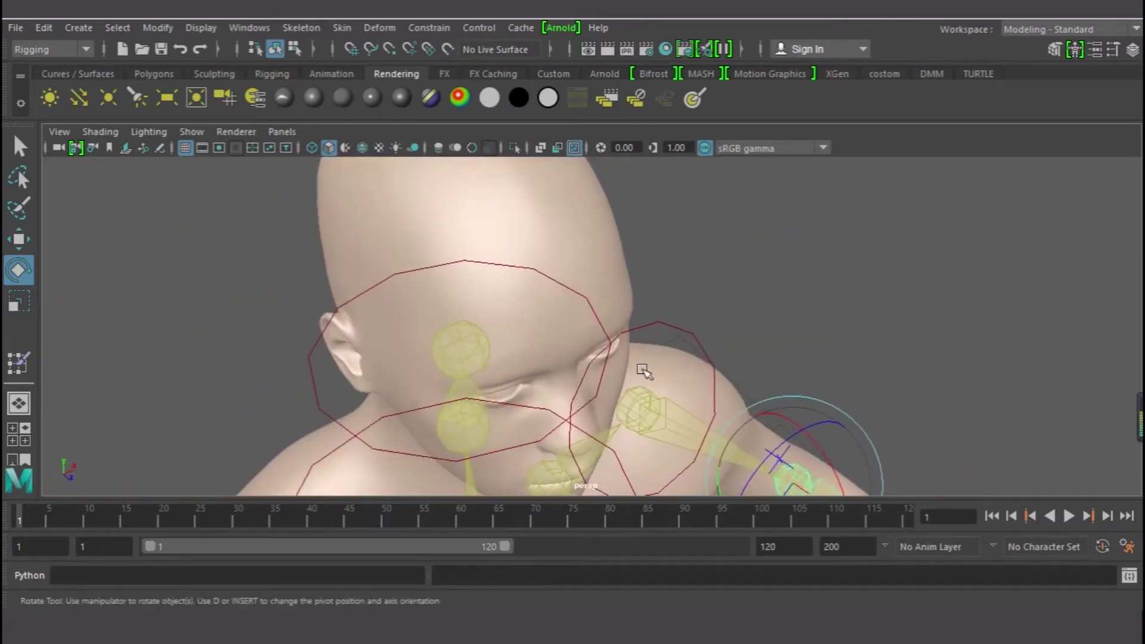
{"action": "left_click_drag", "start_coordinate": [642, 369], "coordinate": [595, 348], "text": "alt"}
{"action": "middle_click_drag", "start_coordinate": [545, 330], "coordinate": [701, 315], "text": "alt"}
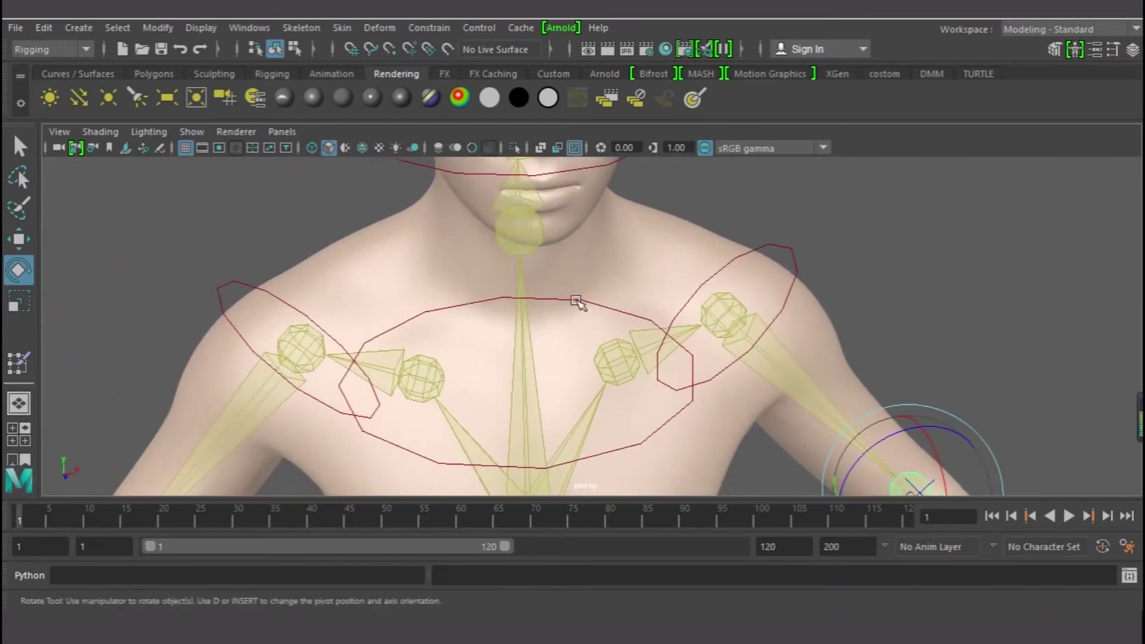
{"action": "middle_click_drag", "start_coordinate": [588, 281], "coordinate": [604, 364], "text": "alt"}
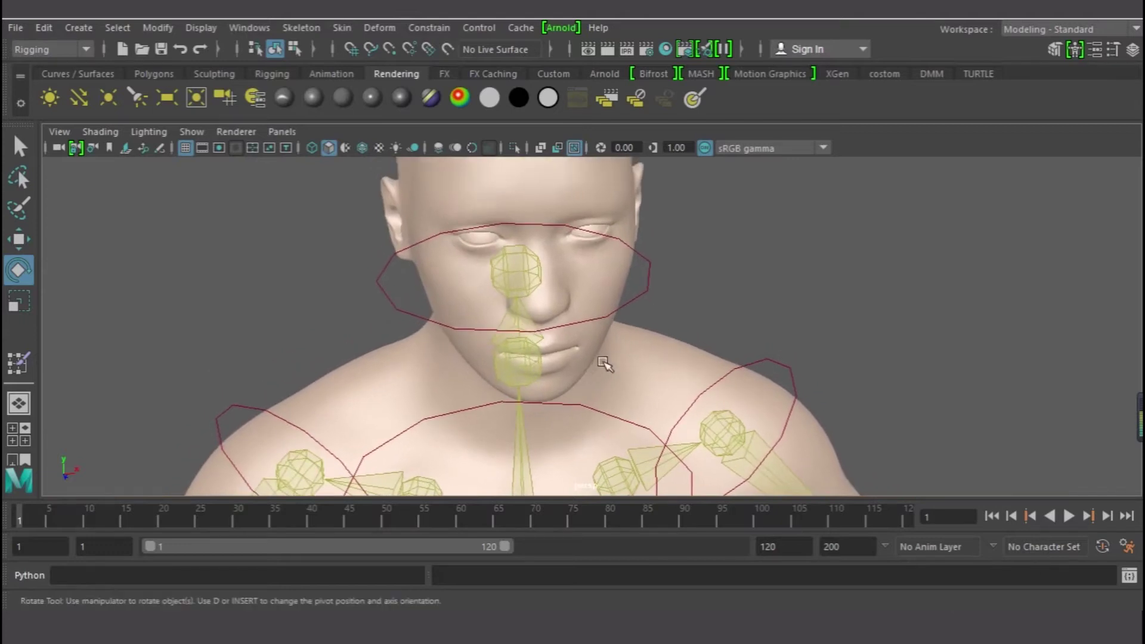
{"action": "left_click", "coordinate": [648, 288]}
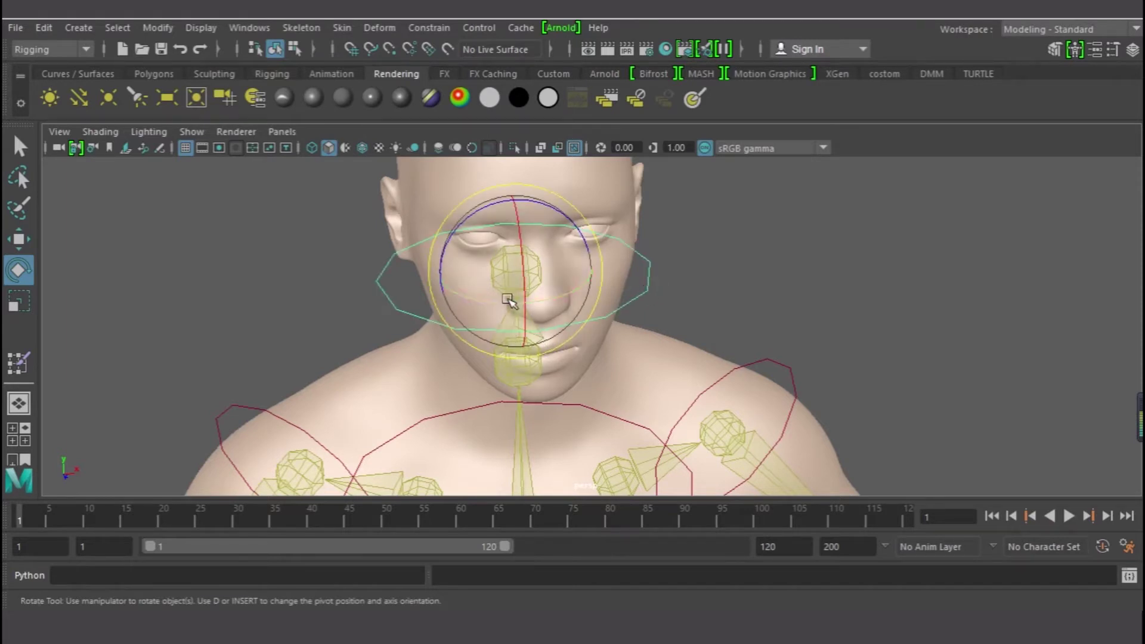
{"action": "scroll", "coordinate": [616, 324], "scroll_direction": "down", "scroll_amount": 2}
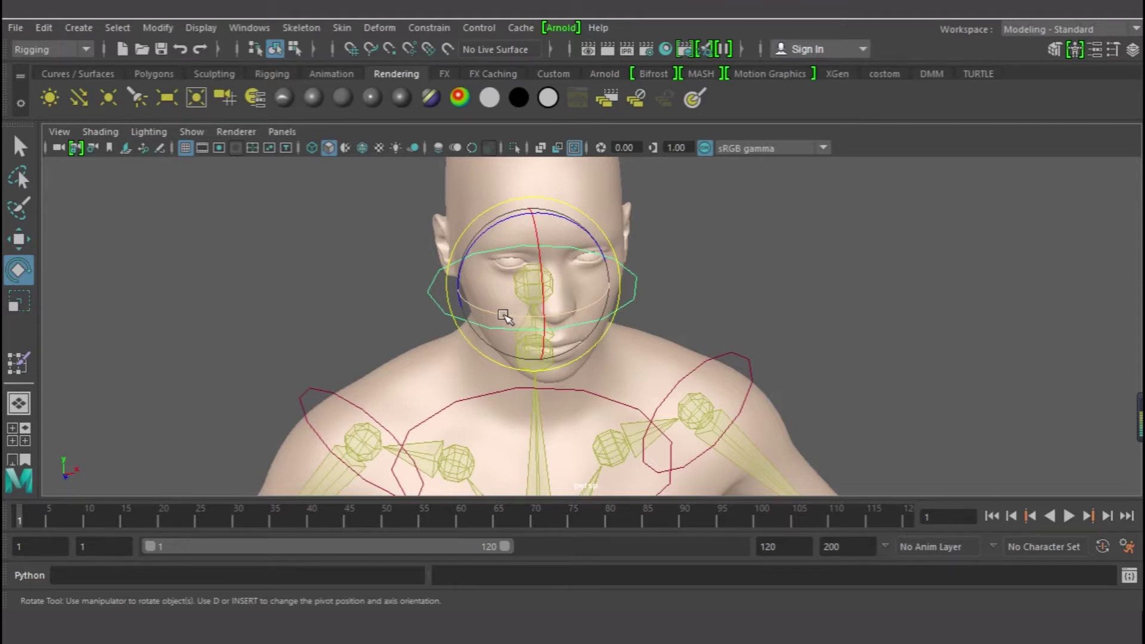
{"action": "left_click_drag", "start_coordinate": [504, 316], "coordinate": [586, 311]}
{"action": "left_click", "coordinate": [865, 309]}
- Examine the mouth and neck deformation from both sides, and undo the head rotation
{"action": "left_click_drag", "start_coordinate": [731, 333], "coordinate": [574, 311], "text": "alt"}
{"action": "left_click_drag", "start_coordinate": [627, 276], "coordinate": [561, 276], "text": "alt"}
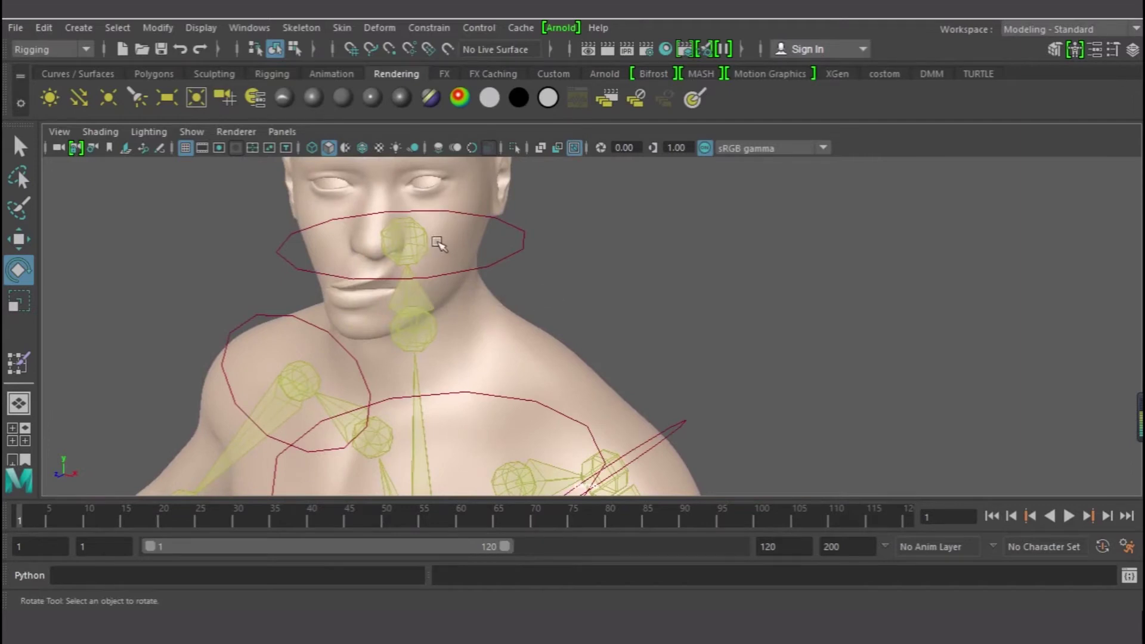
{"action": "middle_click_drag", "start_coordinate": [446, 276], "coordinate": [508, 376], "text": "alt"}
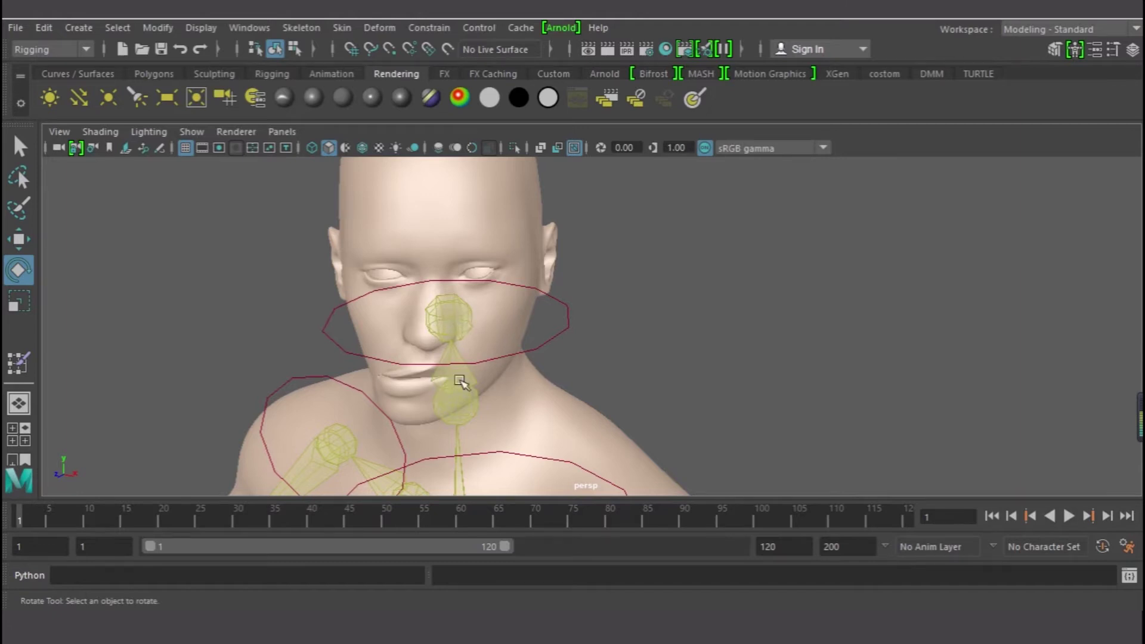
{"action": "left_click_drag", "start_coordinate": [441, 409], "coordinate": [605, 352], "text": "alt"}
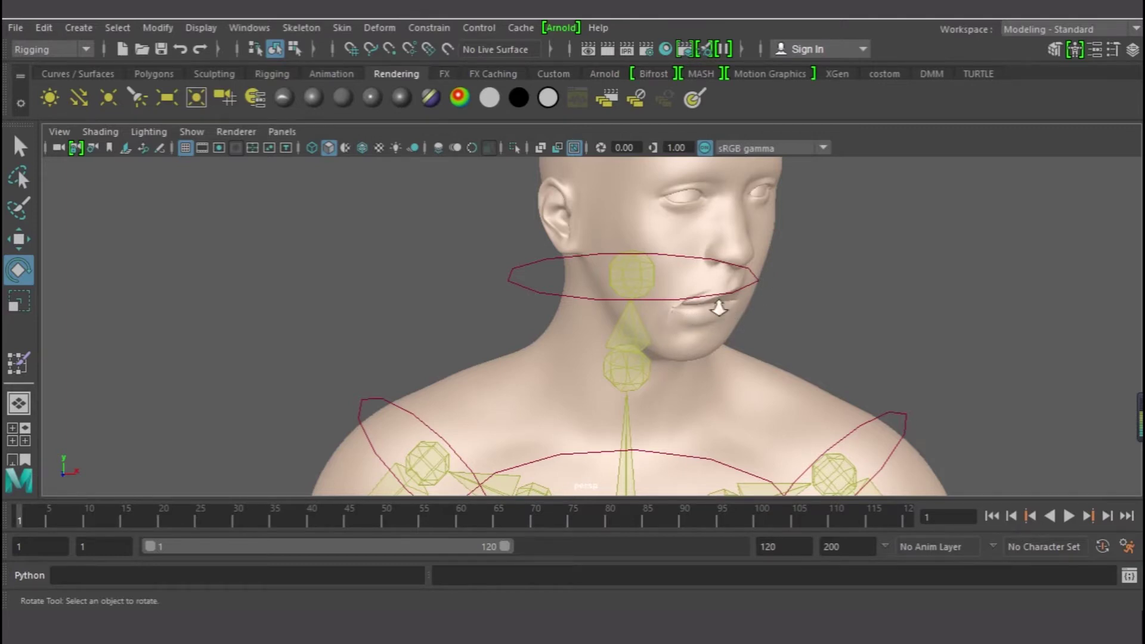
{"action": "scroll", "coordinate": [719, 307], "scroll_direction": "up", "scroll_amount": 2}
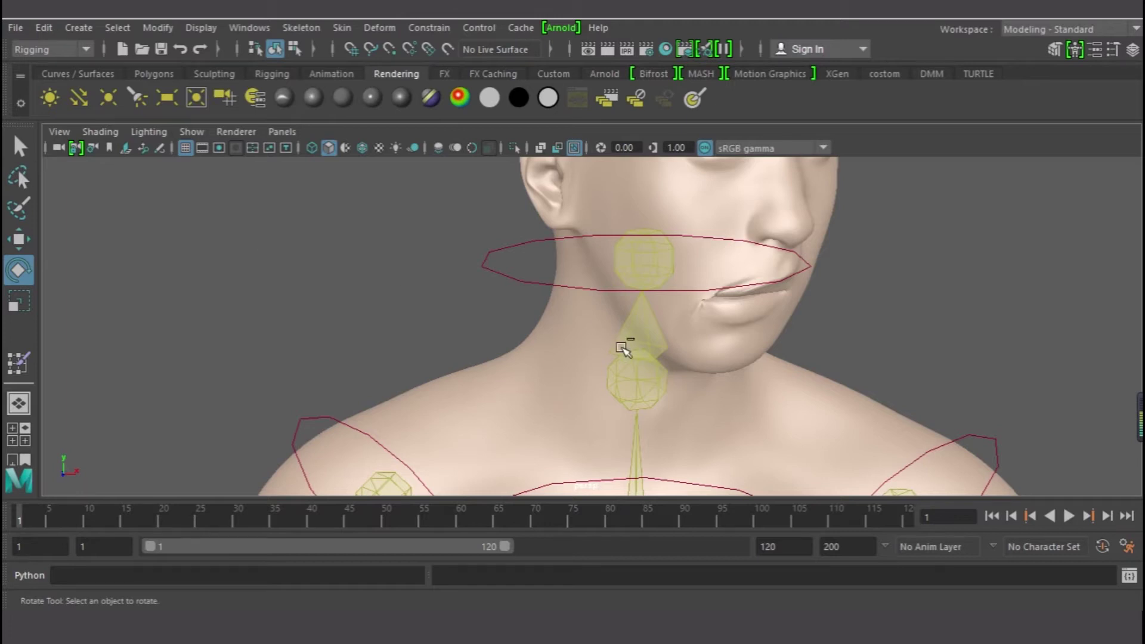
{"action": "key", "text": "ctrl+z"}
{"action": "key", "text": "ctrl+z"}
- Inspect the head and neck joints inside the mesh from several sides in X-ray display, and return to solid display
{"action": "scroll", "coordinate": [593, 286], "scroll_direction": "up", "scroll_amount": 3}
{"action": "middle_click_drag", "start_coordinate": [593, 286], "coordinate": [506, 420], "text": "alt"}
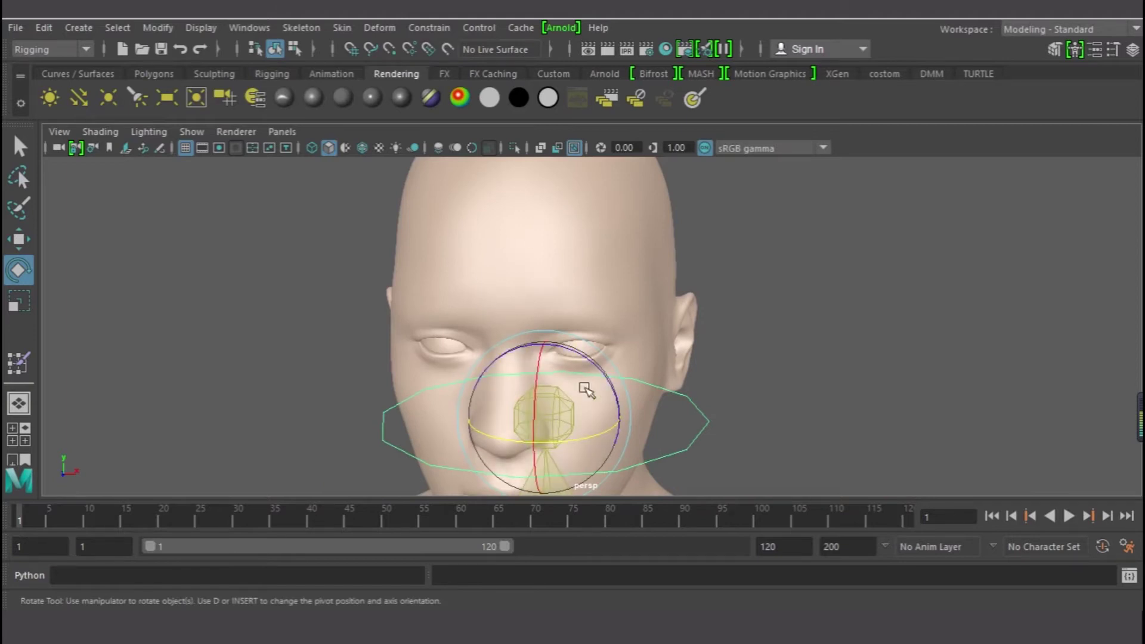
{"action": "scroll", "coordinate": [501, 393], "scroll_direction": "down", "scroll_amount": 3}
{"action": "middle_click_drag", "start_coordinate": [519, 429], "coordinate": [436, 149], "text": "alt"}
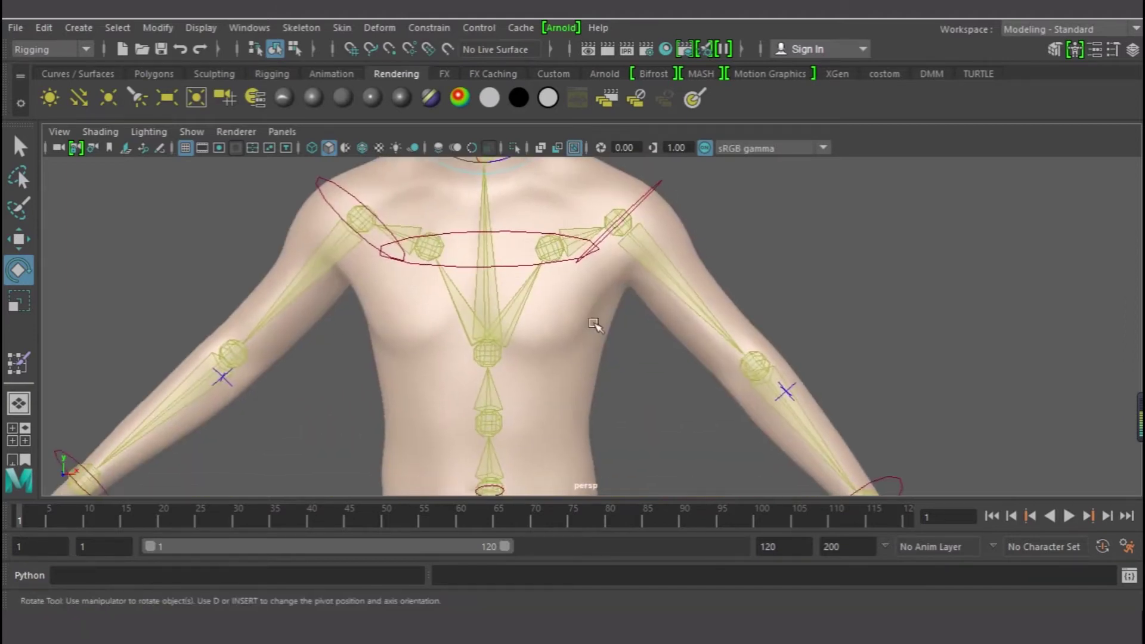
{"action": "middle_click_drag", "start_coordinate": [480, 255], "coordinate": [517, 431], "text": "alt"}
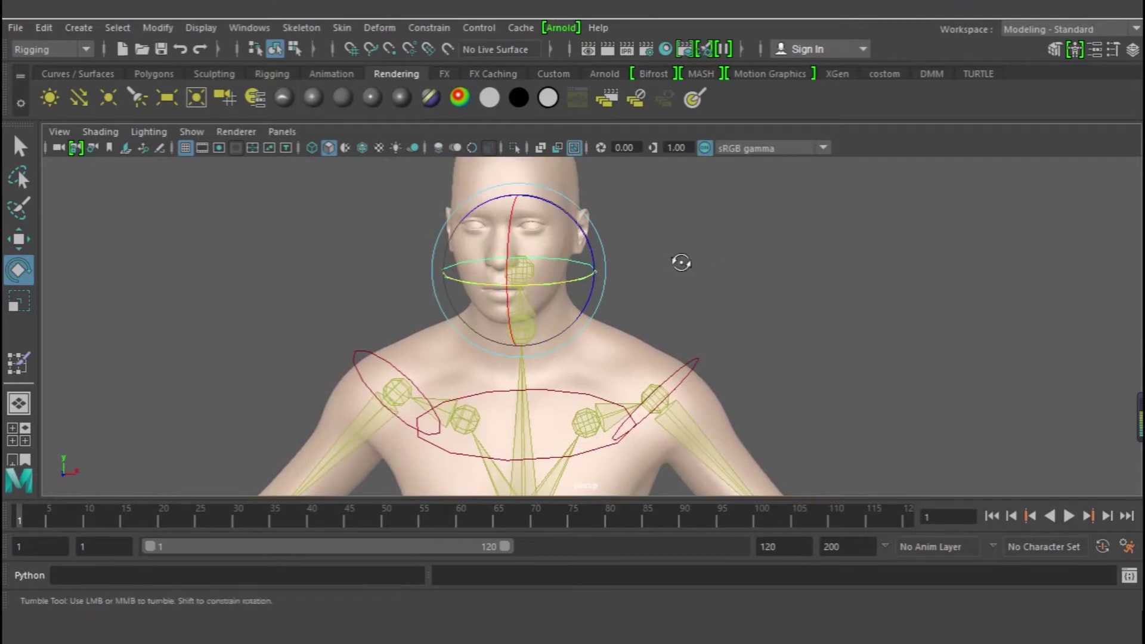
{"action": "left_click_drag", "start_coordinate": [689, 265], "coordinate": [656, 255], "text": "alt"}
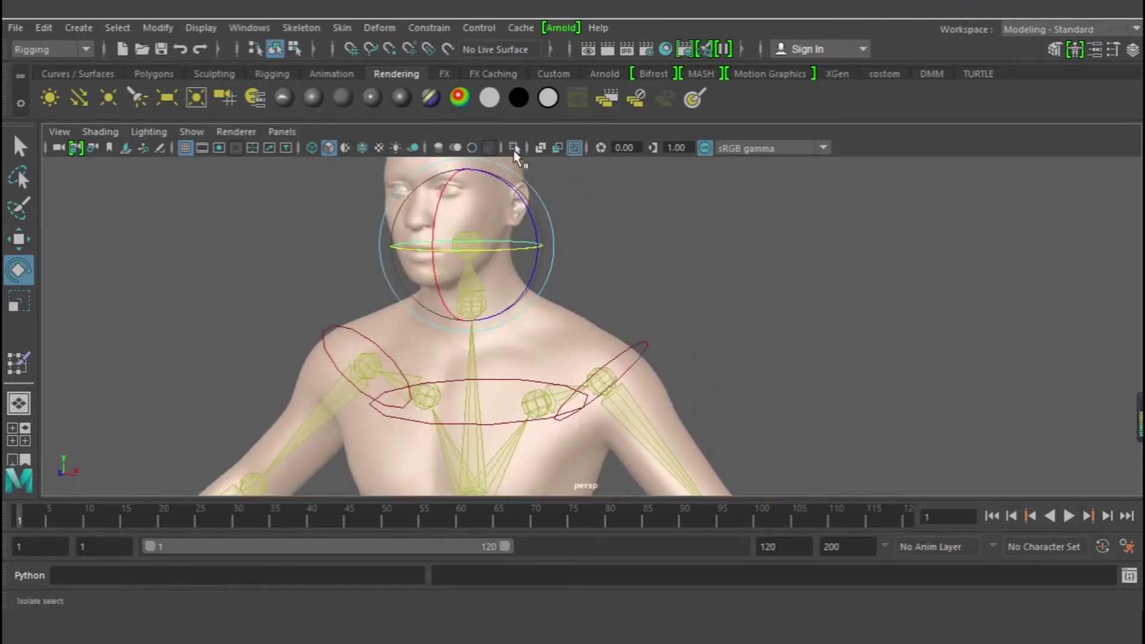
{"action": "left_click", "coordinate": [539, 149]}
{"action": "left_click_drag", "start_coordinate": [523, 242], "coordinate": [340, 281], "text": "alt"}
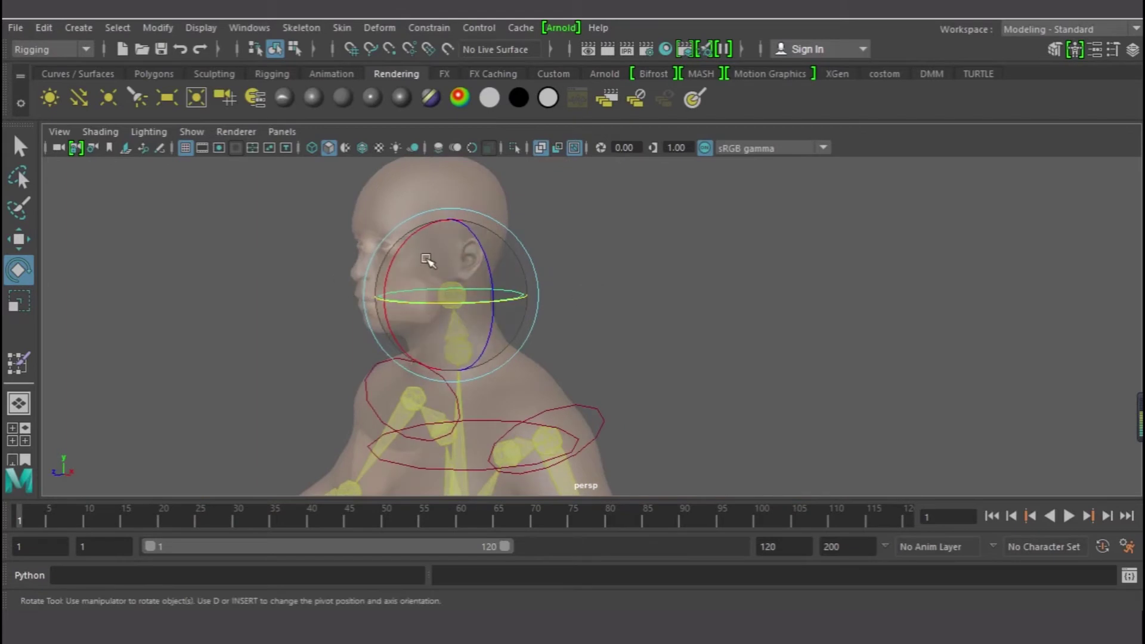
{"action": "left_click_drag", "start_coordinate": [371, 286], "coordinate": [450, 299], "text": "alt"}
{"action": "scroll", "coordinate": [542, 312], "scroll_direction": "up", "scroll_amount": 4}
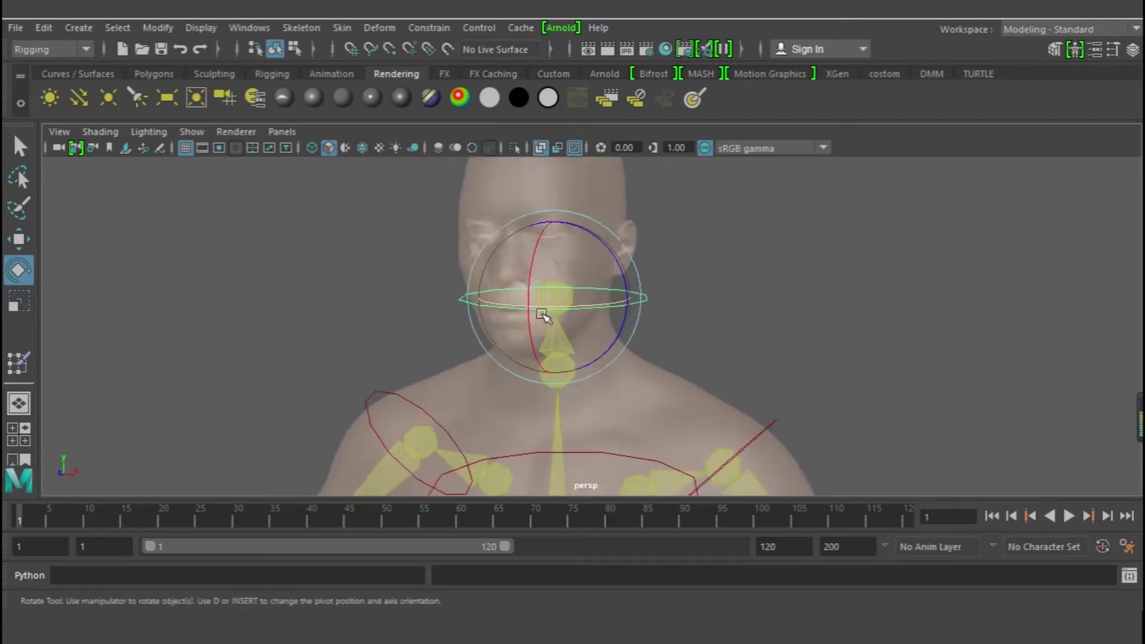
{"action": "left_click_drag", "start_coordinate": [609, 307], "coordinate": [327, 294], "text": "alt"}
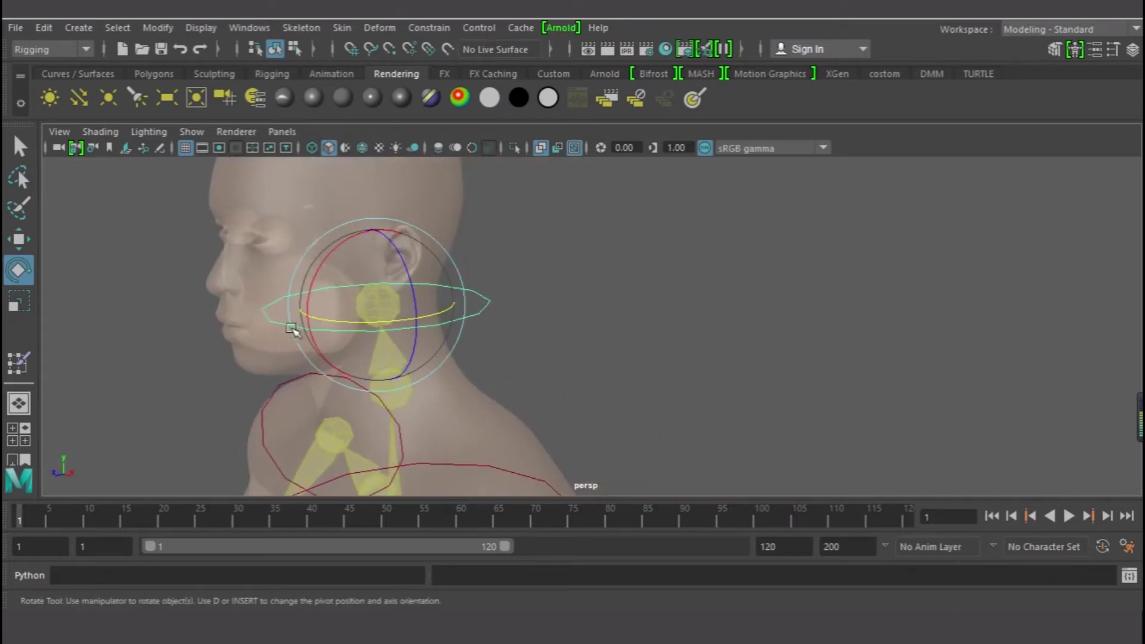
{"action": "left_click_drag", "start_coordinate": [285, 335], "coordinate": [401, 320], "text": "alt"}
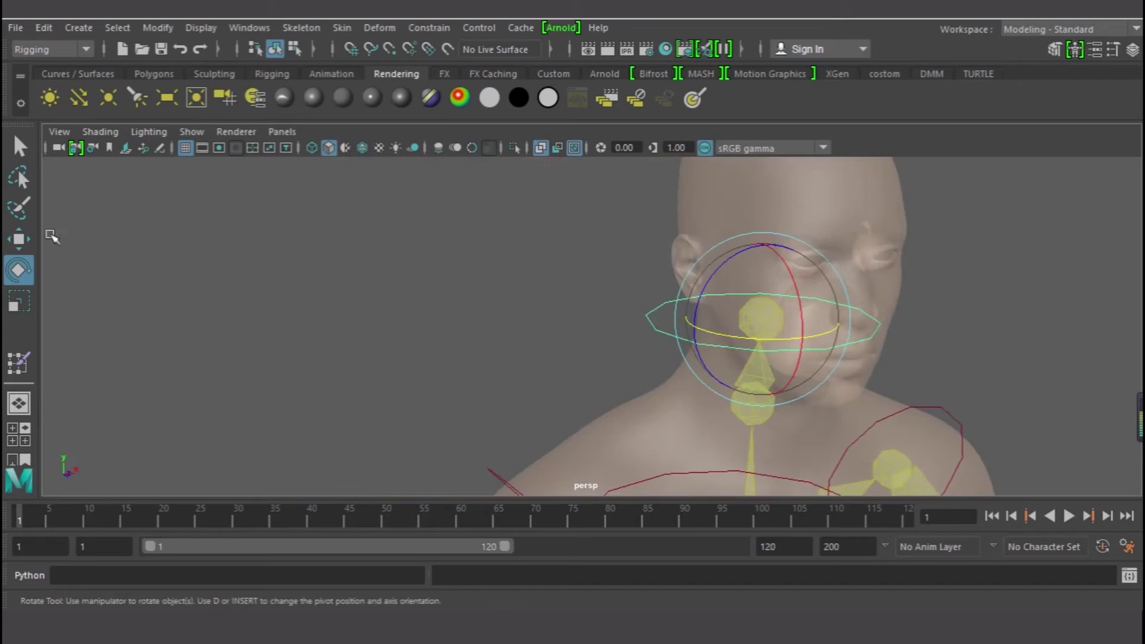
{"action": "left_click", "coordinate": [541, 147]}
{"action": "middle_click_drag", "start_coordinate": [687, 319], "coordinate": [424, 345], "text": "alt"}
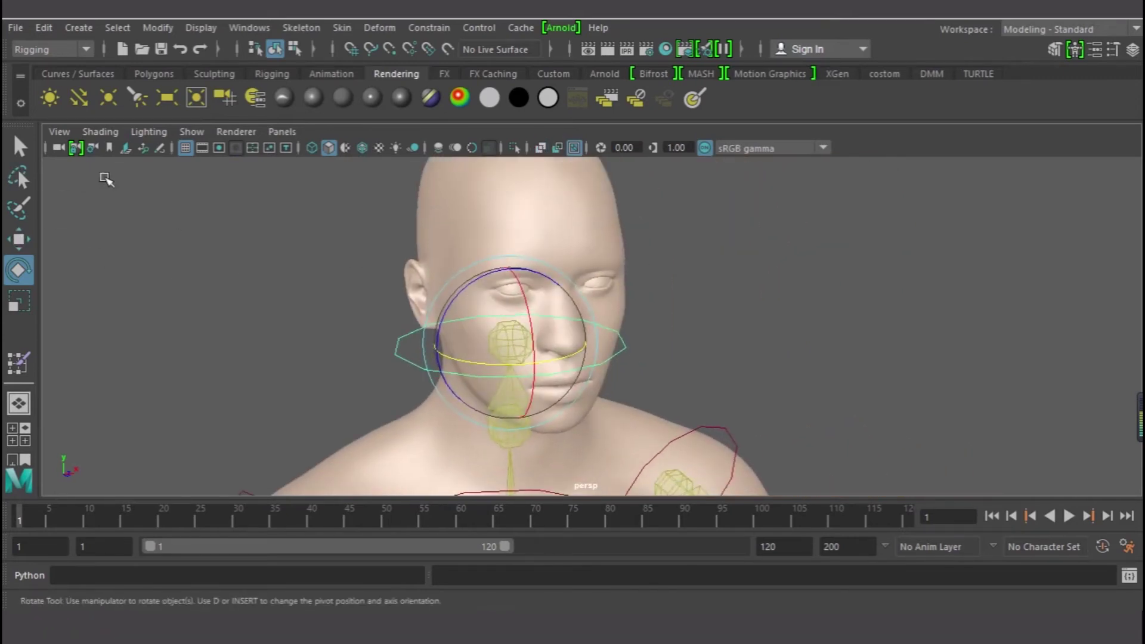
- Open the Paint Skin Weights Tool settings with the Influences list in view, and select the character's body mesh
{"action": "left_click", "coordinate": [336, 26]}
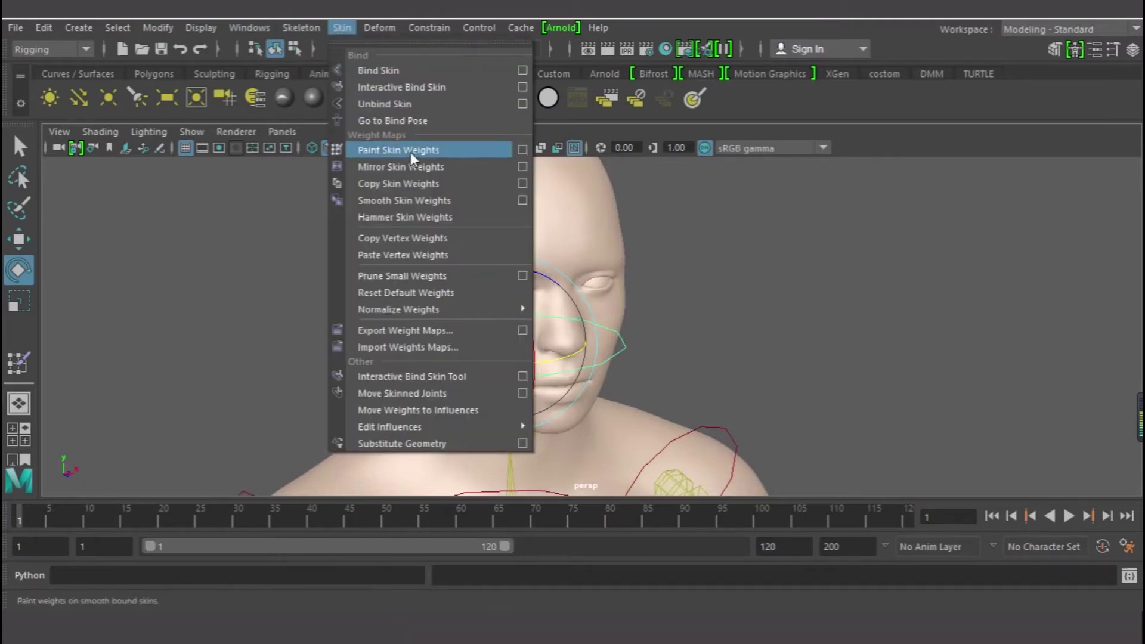
{"action": "left_click", "coordinate": [523, 150]}
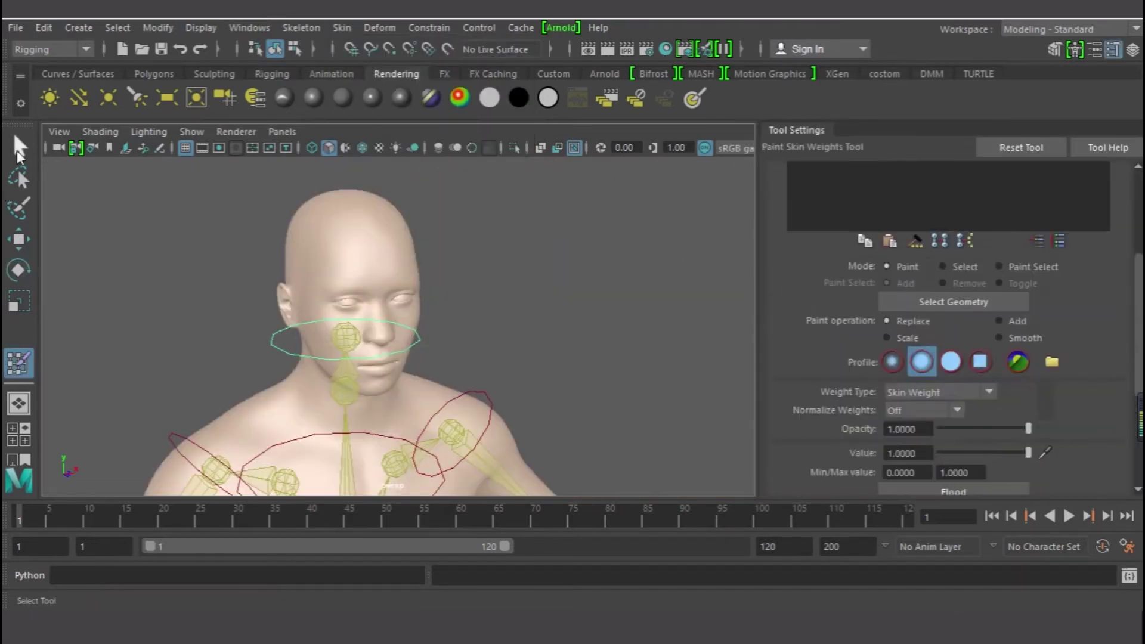
{"action": "left_click", "coordinate": [19, 149]}
{"action": "left_click", "coordinate": [24, 365]}
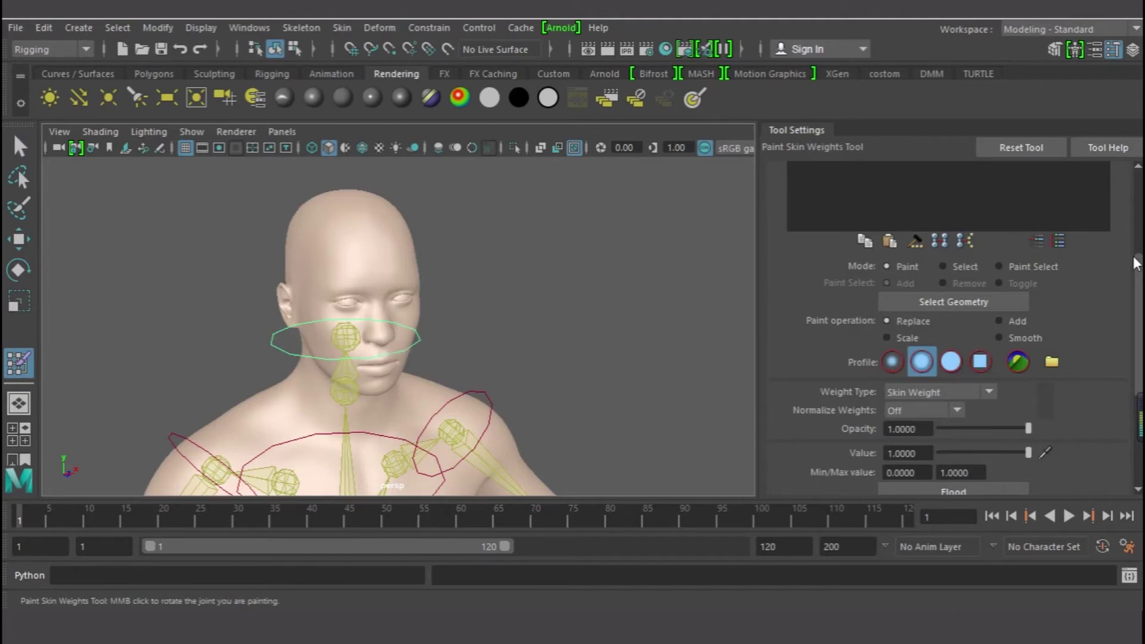
{"action": "scroll", "coordinate": [1133, 232], "scroll_direction": "up", "scroll_amount": 3}
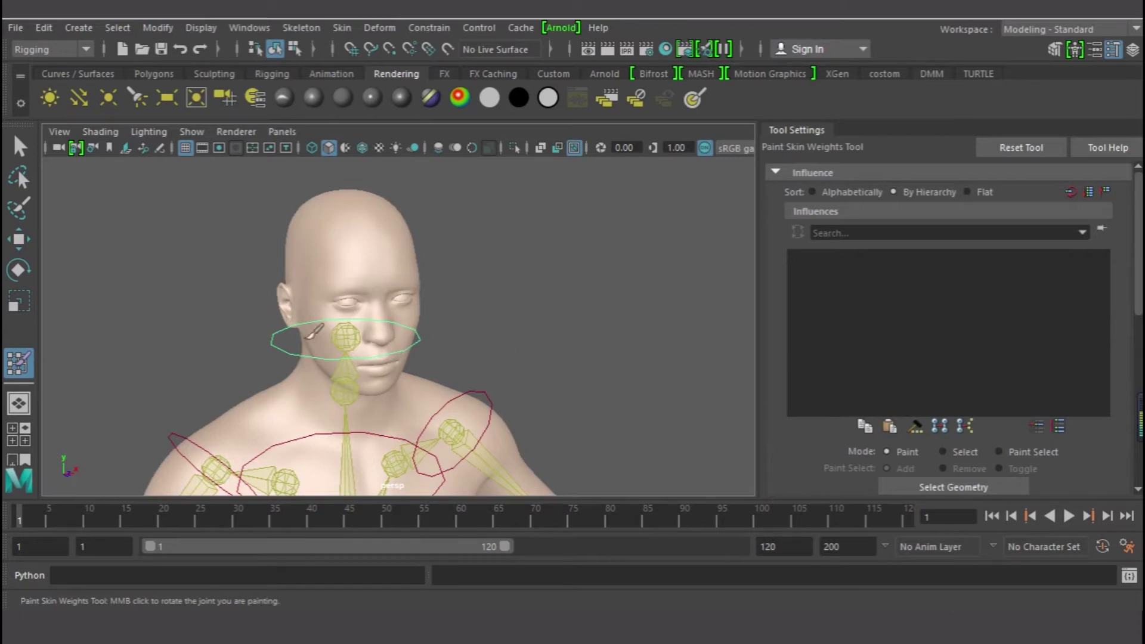
{"action": "left_click", "coordinate": [19, 146]}
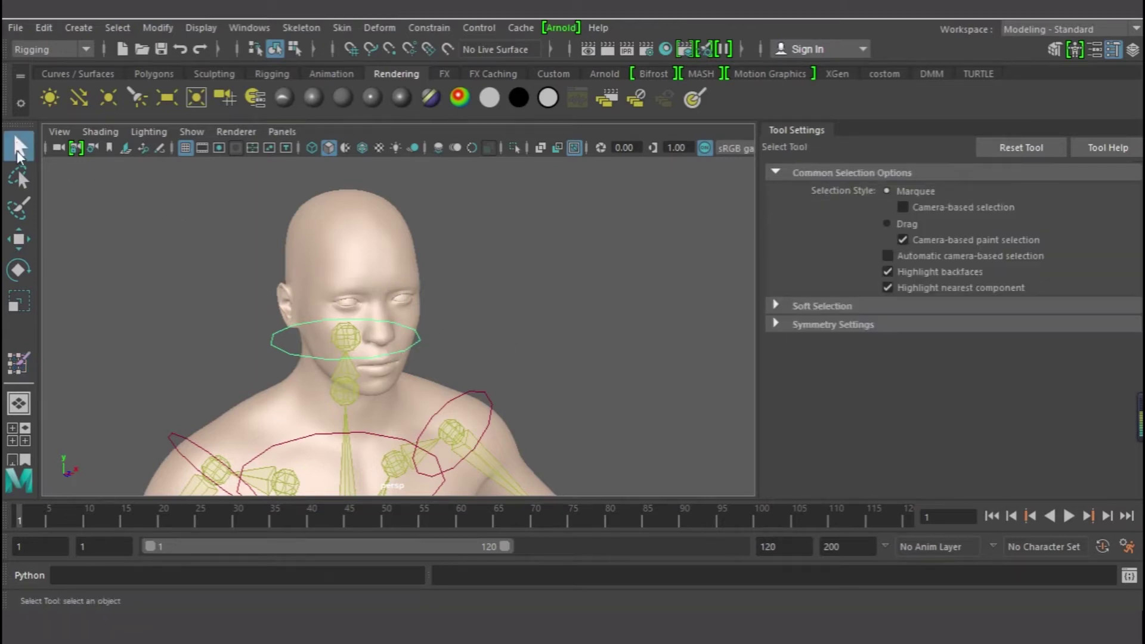
{"action": "left_click", "coordinate": [351, 238]}
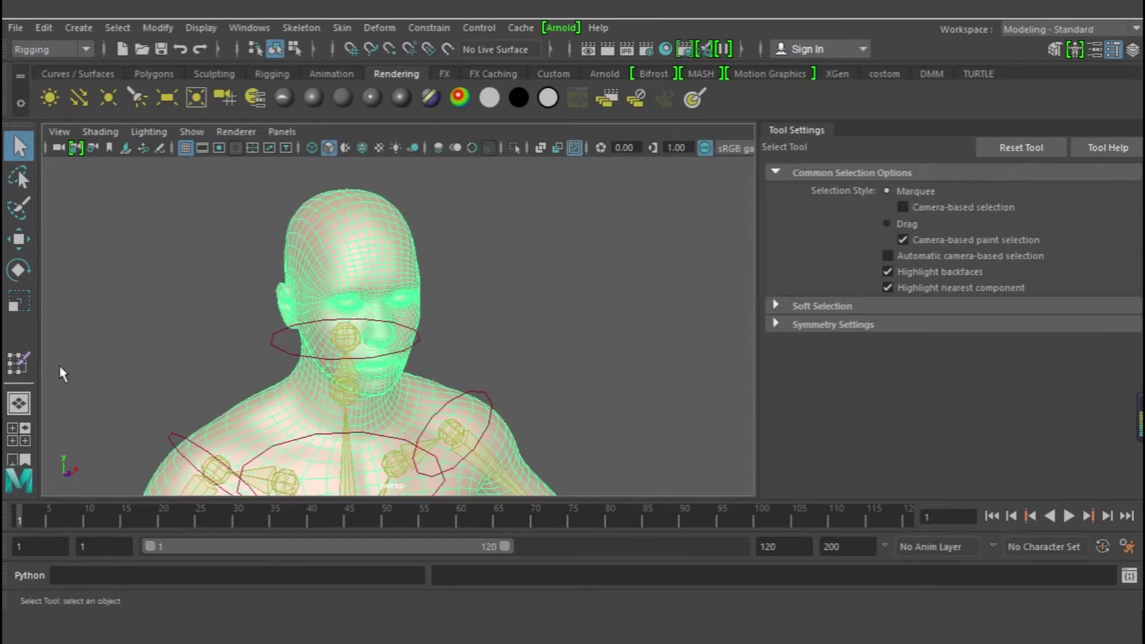
- Activate the Paint Skin Weights Tool, choose the QuickRigCharacter_Head influence, and bring the paint operation and value settings into view
{"action": "left_click", "coordinate": [17, 364]}
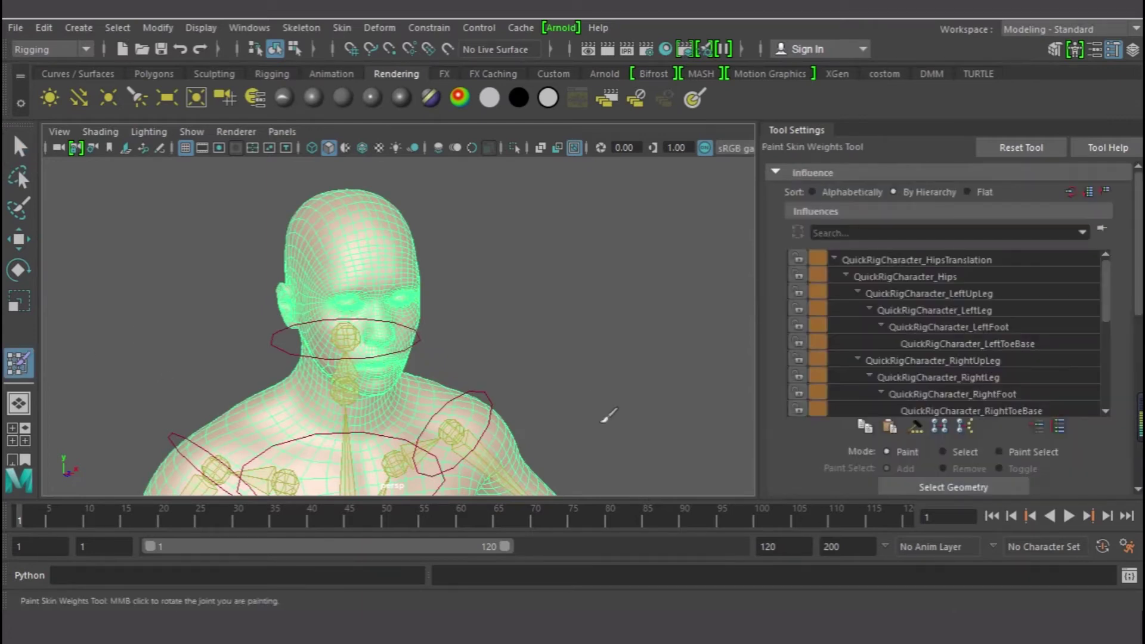
{"action": "left_click_drag", "start_coordinate": [1110, 290], "coordinate": [1113, 364]}
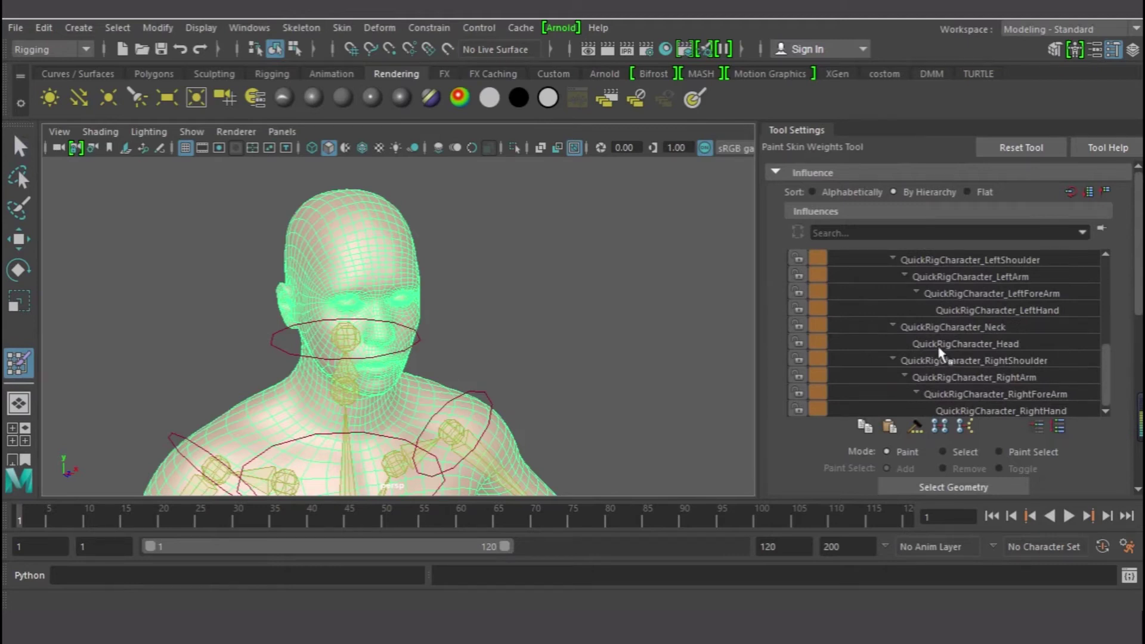
{"action": "left_click", "coordinate": [971, 345]}
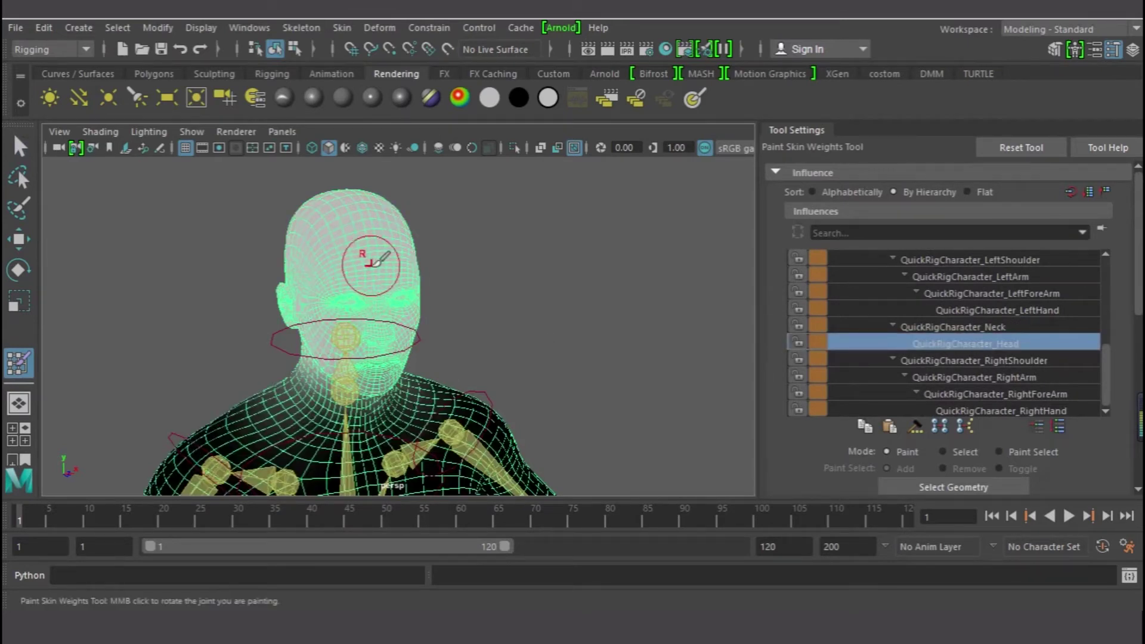
{"action": "left_click_drag", "start_coordinate": [501, 288], "coordinate": [459, 291], "text": "alt"}
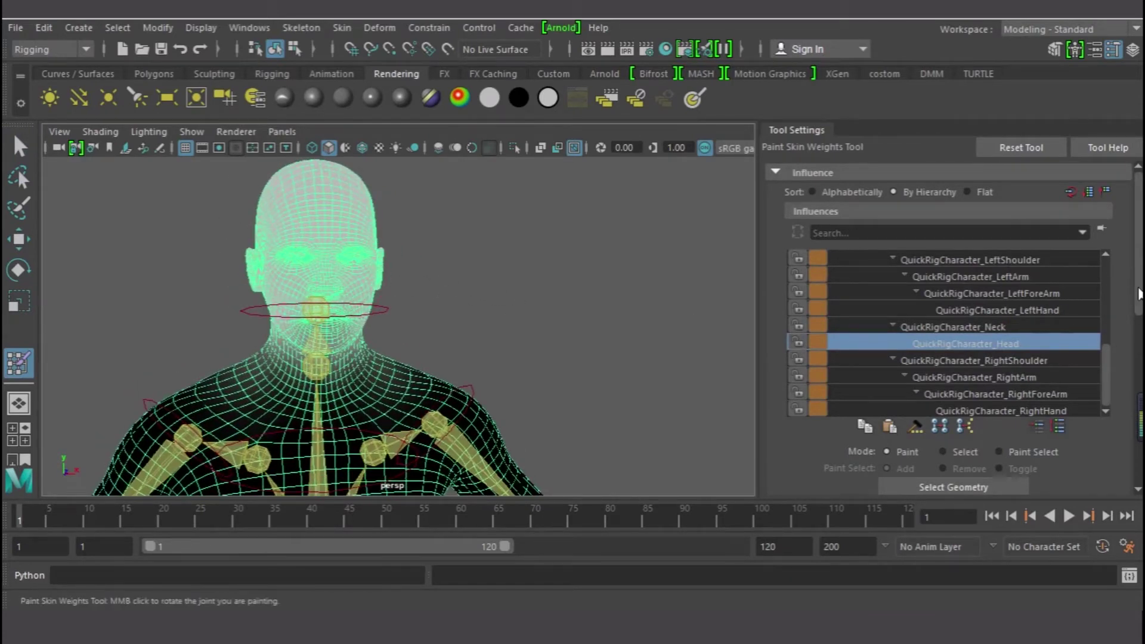
{"action": "scroll", "coordinate": [1138, 292], "scroll_direction": "down", "scroll_amount": 8}
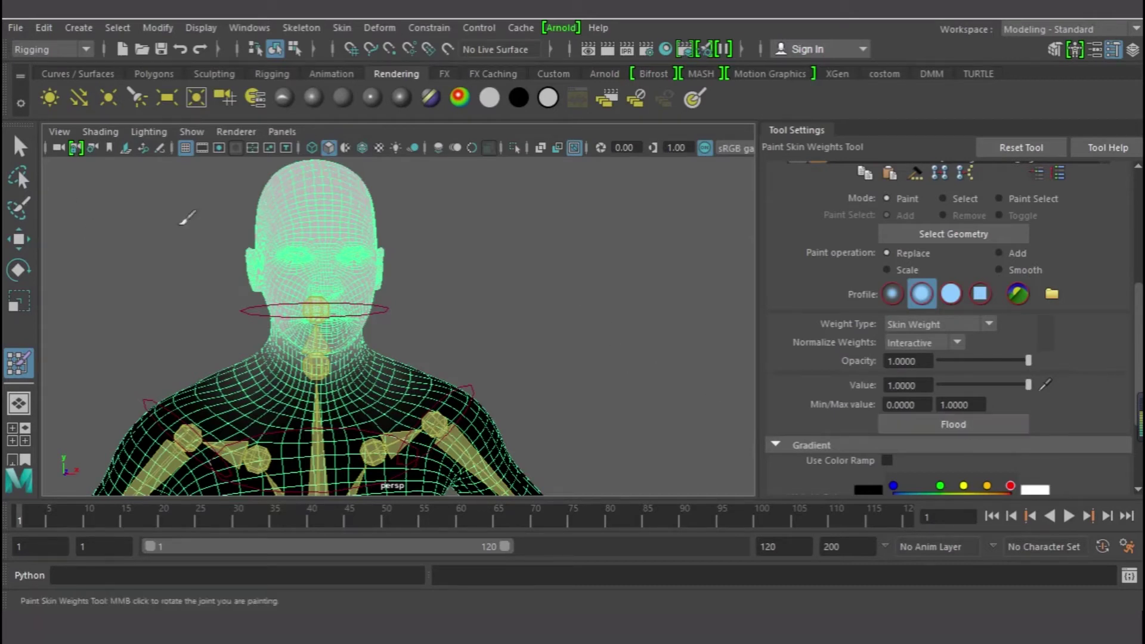
- Examine the Head joint's weight shading on the face, jaw and neck from the front and side, up close and from a distance
{"action": "left_click_drag", "start_coordinate": [526, 295], "coordinate": [331, 277], "text": "alt"}
{"action": "middle_click_drag", "start_coordinate": [299, 280], "coordinate": [539, 316], "text": "alt"}
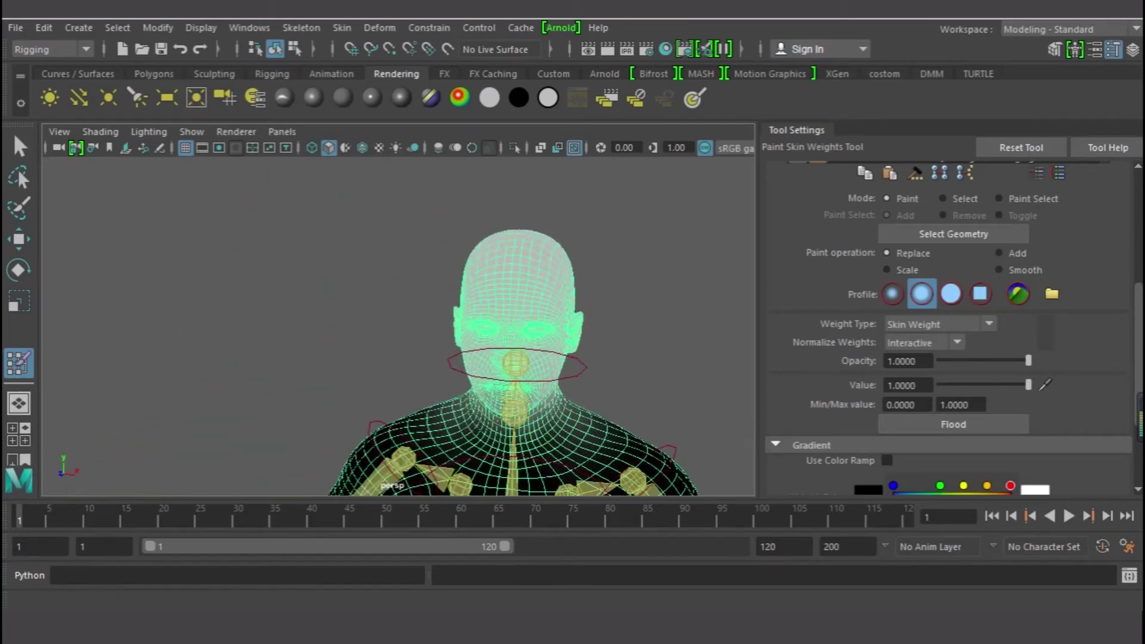
{"action": "scroll", "coordinate": [1002, 298], "scroll_direction": "down", "scroll_amount": 1}
{"action": "scroll", "coordinate": [1004, 239], "scroll_direction": "up", "scroll_amount": 5}
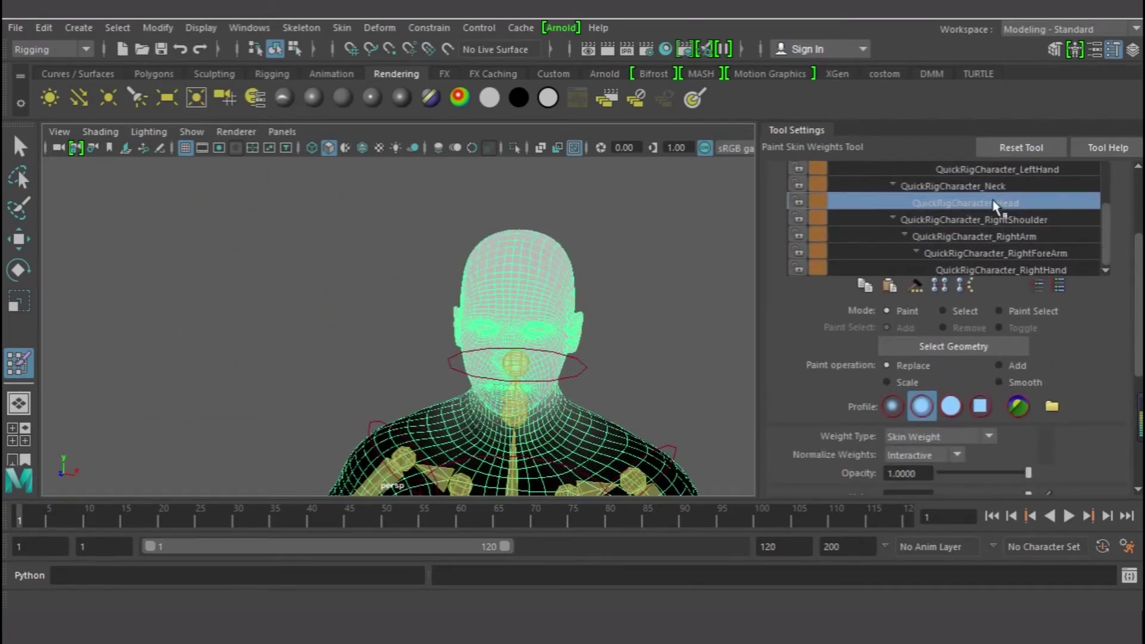
{"action": "left_click_drag", "start_coordinate": [486, 357], "coordinate": [503, 333], "text": "alt"}
{"action": "middle_click_drag", "start_coordinate": [511, 345], "coordinate": [522, 403], "text": "alt"}
{"action": "scroll", "coordinate": [501, 384], "scroll_direction": "up", "scroll_amount": 3}
{"action": "left_click_drag", "start_coordinate": [561, 426], "coordinate": [574, 409], "text": "alt"}
{"action": "middle_click_drag", "start_coordinate": [574, 409], "coordinate": [464, 378], "text": "alt"}
{"action": "left_click_drag", "start_coordinate": [500, 322], "coordinate": [471, 239], "text": "alt"}
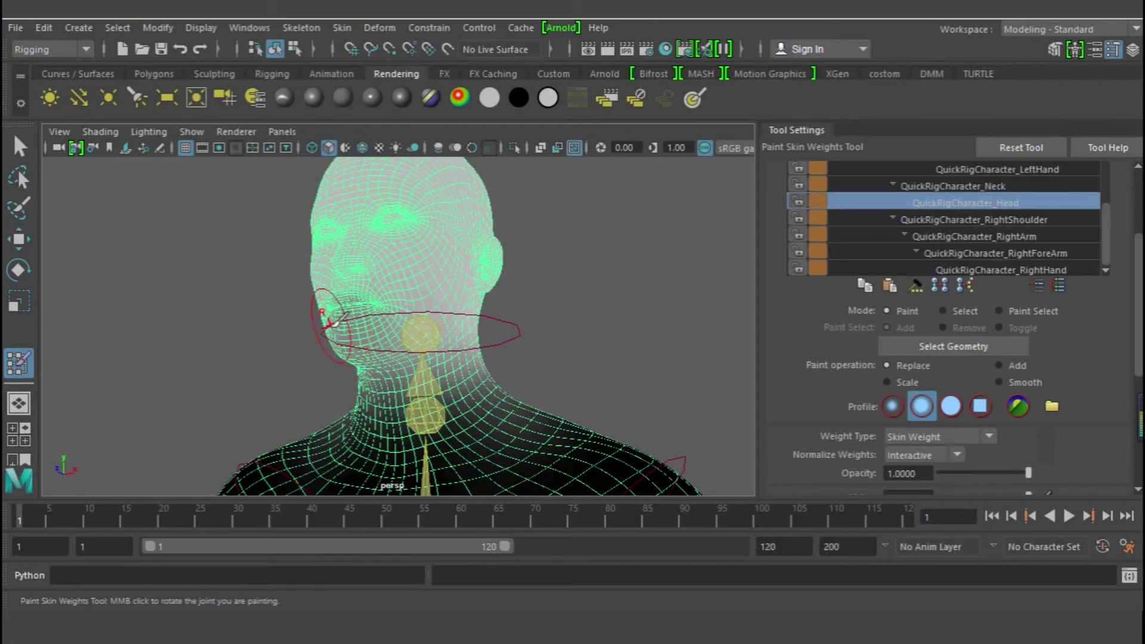
{"action": "scroll", "coordinate": [330, 322], "scroll_direction": "up", "scroll_amount": 5}
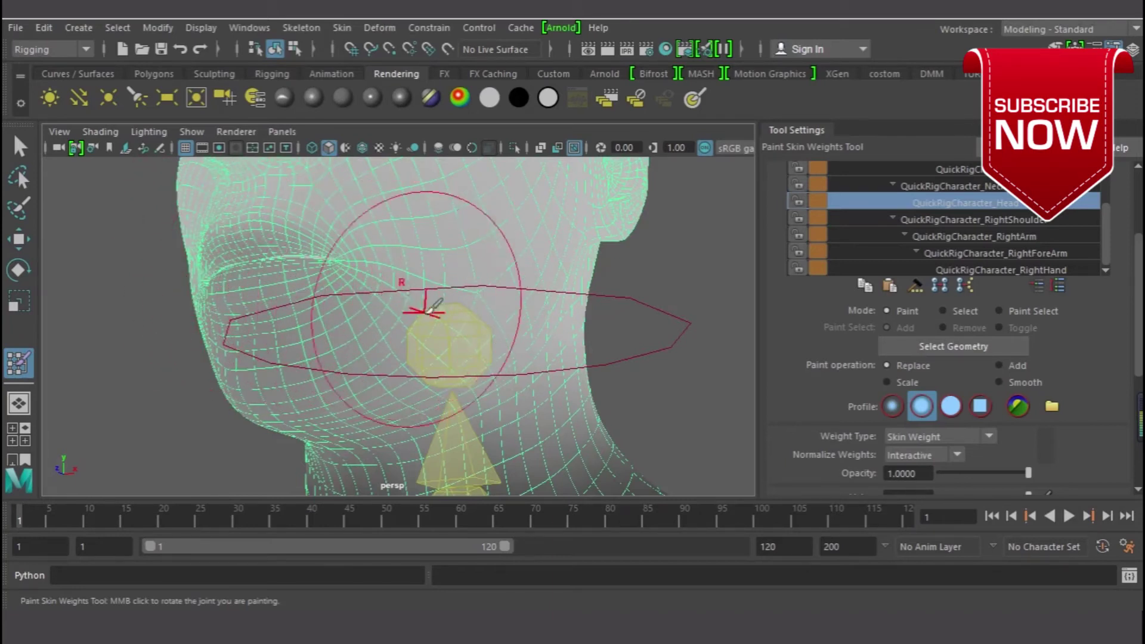
{"action": "scroll", "coordinate": [433, 307], "scroll_direction": "down", "scroll_amount": 5}
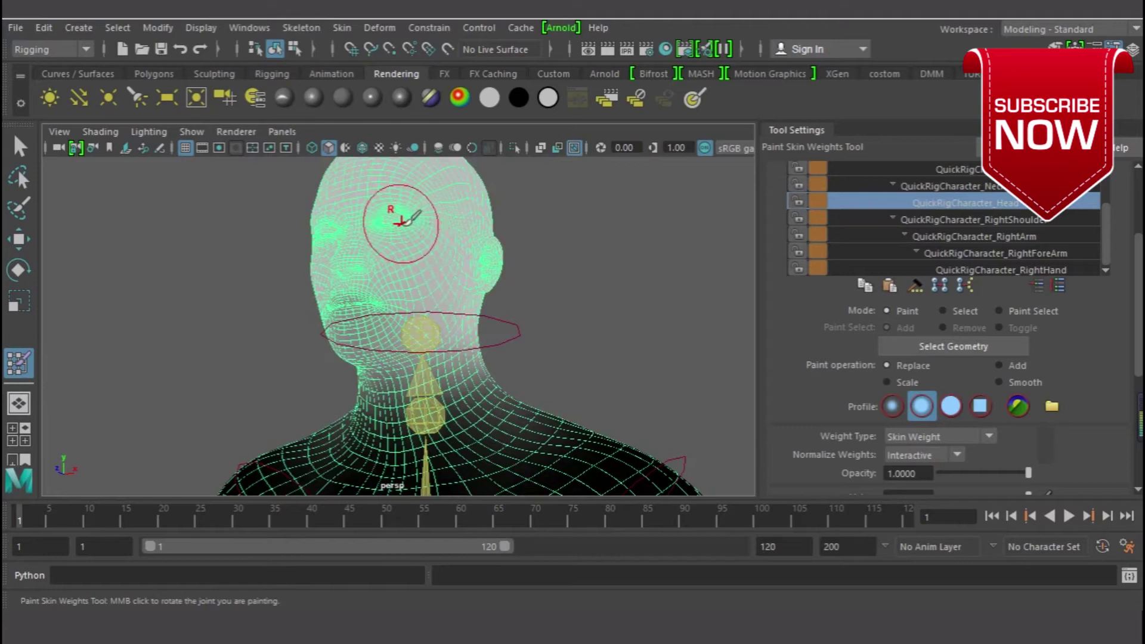
{"action": "mouse_move", "coordinate": [459, 288]}
{"action": "left_mouse_down", "text": "alt"}
{"action": "mouse_move", "coordinate": [460, 313]}
{"action": "mouse_move", "coordinate": [415, 240]}
{"action": "left_mouse_up", "text": "alt"}
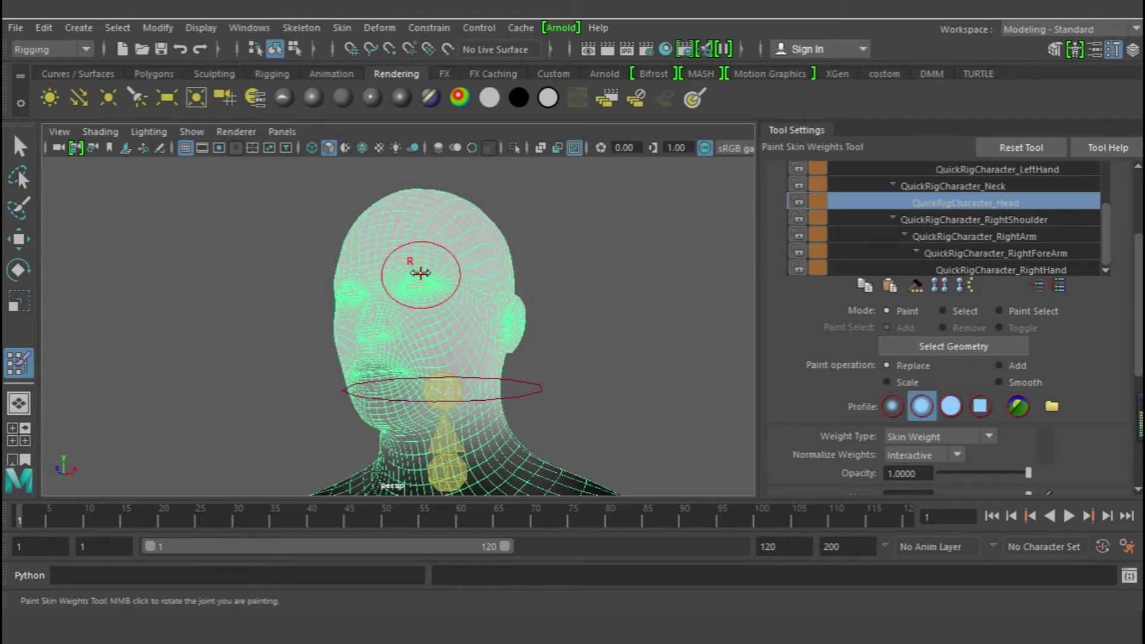
- Paint the Head influence over the face, back and side of the head with Replace at opacity 1 and value 1
{"action": "mouse_move", "coordinate": [428, 275]}
{"action": "left_mouse_down"}
{"action": "mouse_move", "coordinate": [486, 274]}
{"action": "mouse_move", "coordinate": [438, 278]}
{"action": "left_mouse_up"}
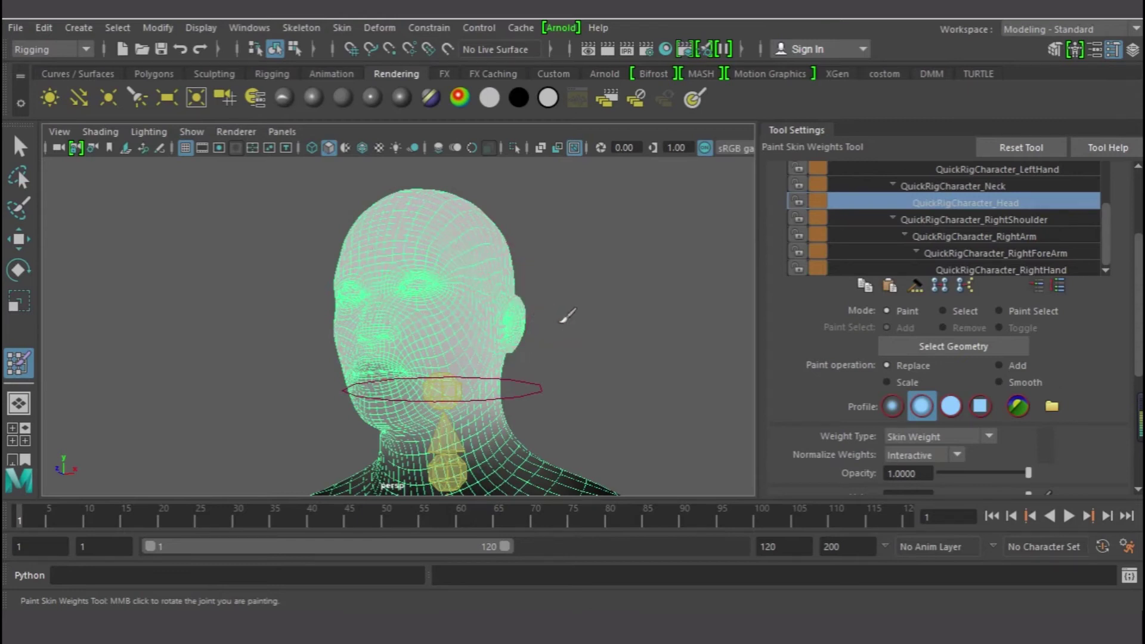
{"action": "mouse_move", "coordinate": [549, 311]}
{"action": "left_mouse_down", "text": "alt"}
{"action": "mouse_move", "coordinate": [513, 317]}
{"action": "mouse_move", "coordinate": [531, 310]}
{"action": "left_mouse_up", "text": "alt"}
{"action": "mouse_move", "coordinate": [422, 255]}
{"action": "left_mouse_down"}
{"action": "mouse_move", "coordinate": [351, 200]}
{"action": "mouse_move", "coordinate": [511, 242]}
{"action": "mouse_move", "coordinate": [337, 293]}
{"action": "mouse_move", "coordinate": [376, 308]}
{"action": "mouse_move", "coordinate": [333, 338]}
{"action": "mouse_move", "coordinate": [360, 353]}
{"action": "mouse_move", "coordinate": [413, 331]}
{"action": "mouse_move", "coordinate": [417, 312]}
{"action": "left_mouse_up"}
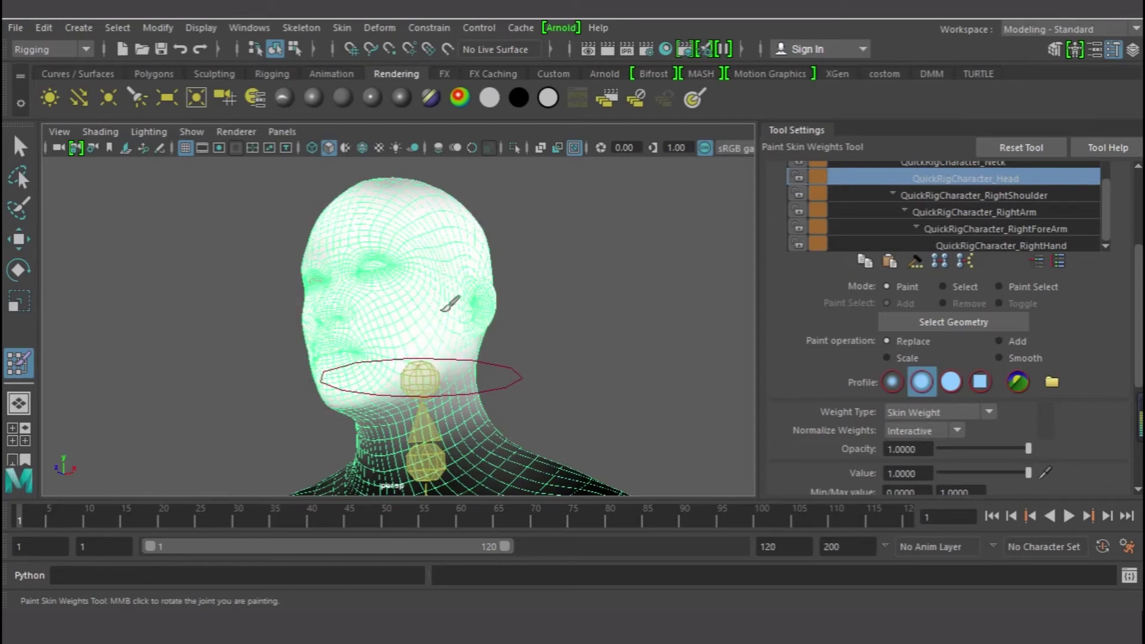
{"action": "mouse_move", "coordinate": [546, 255]}
{"action": "left_mouse_down", "text": "alt"}
{"action": "mouse_move", "coordinate": [375, 306]}
{"action": "mouse_move", "coordinate": [299, 299]}
{"action": "mouse_move", "coordinate": [340, 299]}
{"action": "mouse_move", "coordinate": [238, 315]}
{"action": "mouse_move", "coordinate": [307, 391]}
{"action": "mouse_move", "coordinate": [230, 365]}
{"action": "left_mouse_up", "text": "alt"}
{"action": "left_click_drag", "start_coordinate": [291, 301], "coordinate": [242, 286]}
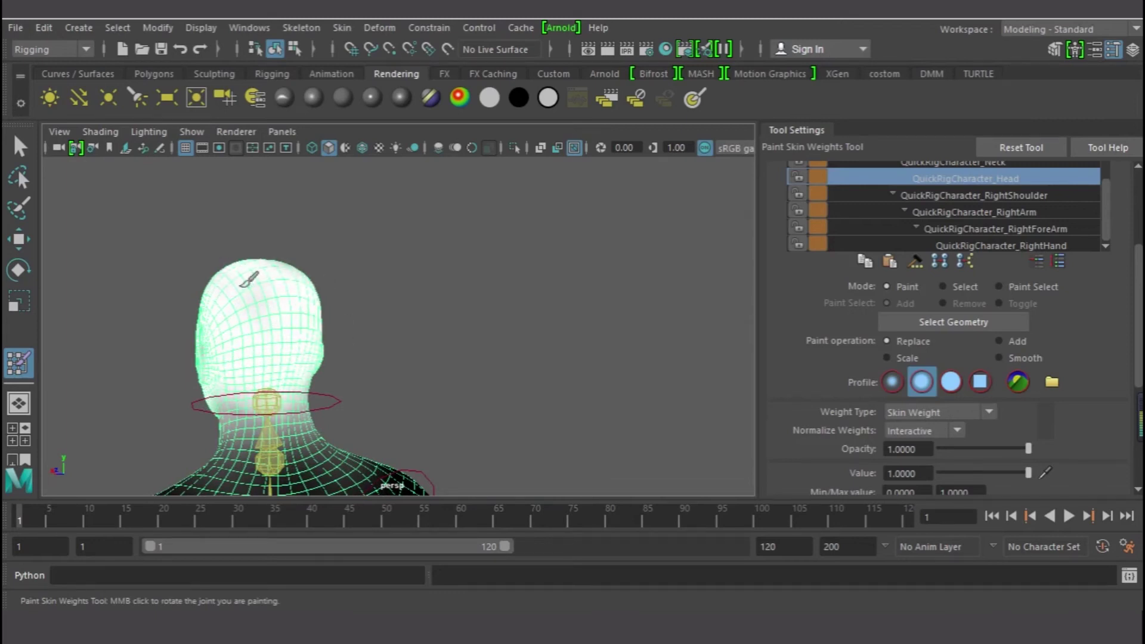
{"action": "left_click_drag", "start_coordinate": [341, 316], "coordinate": [252, 319], "text": "alt"}
{"action": "mouse_move", "coordinate": [511, 377]}
{"action": "left_mouse_down"}
{"action": "mouse_move", "coordinate": [514, 416]}
{"action": "mouse_move", "coordinate": [474, 411]}
{"action": "mouse_move", "coordinate": [513, 421]}
{"action": "left_mouse_up"}
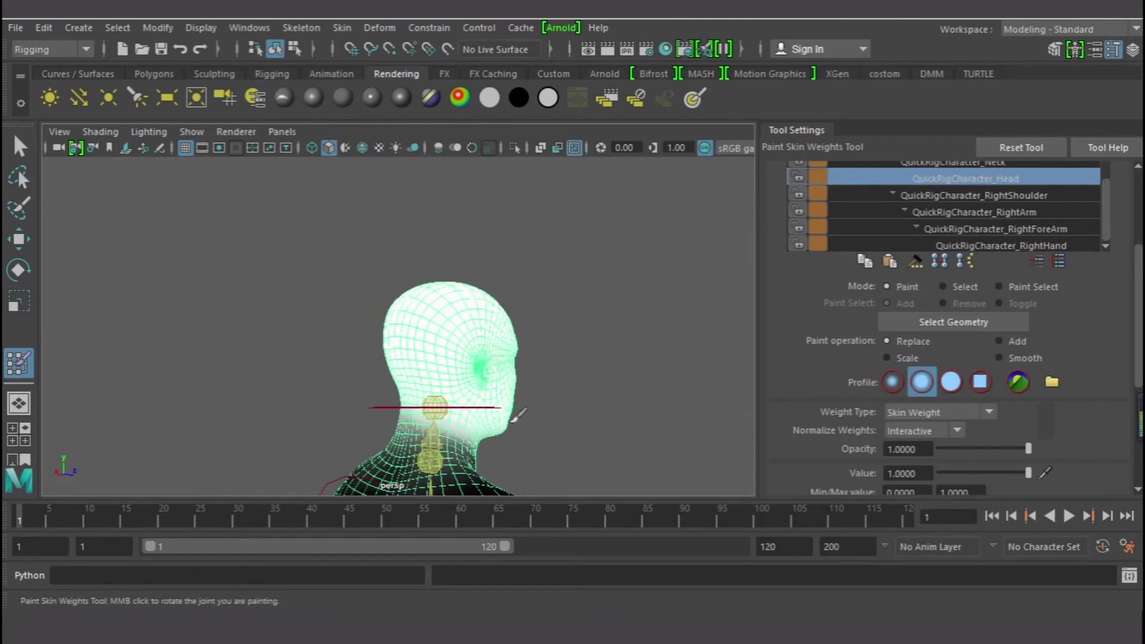
- Paint the Head influence at value 1 around the jaw and upper neck, undoing the accidental joint selection
{"action": "mouse_move", "coordinate": [499, 348]}
{"action": "left_mouse_down", "text": "alt"}
{"action": "mouse_move", "coordinate": [448, 350]}
{"action": "mouse_move", "coordinate": [375, 328]}
{"action": "mouse_move", "coordinate": [442, 295]}
{"action": "mouse_move", "coordinate": [447, 319]}
{"action": "left_mouse_up", "text": "alt"}
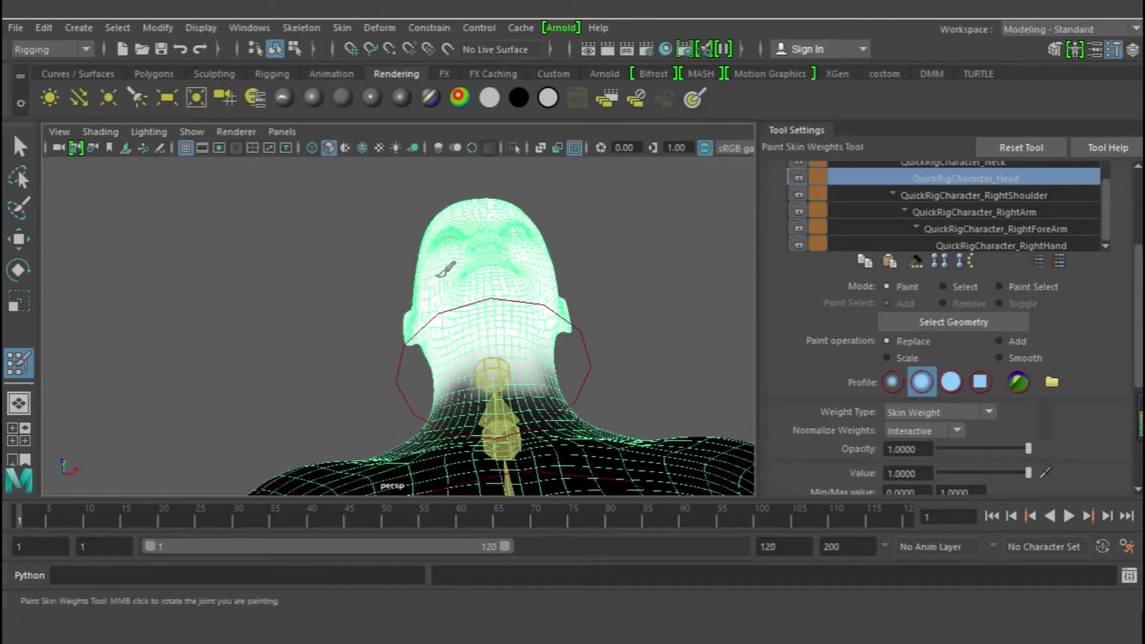
{"action": "left_click_drag", "start_coordinate": [600, 266], "coordinate": [369, 395], "text": "alt"}
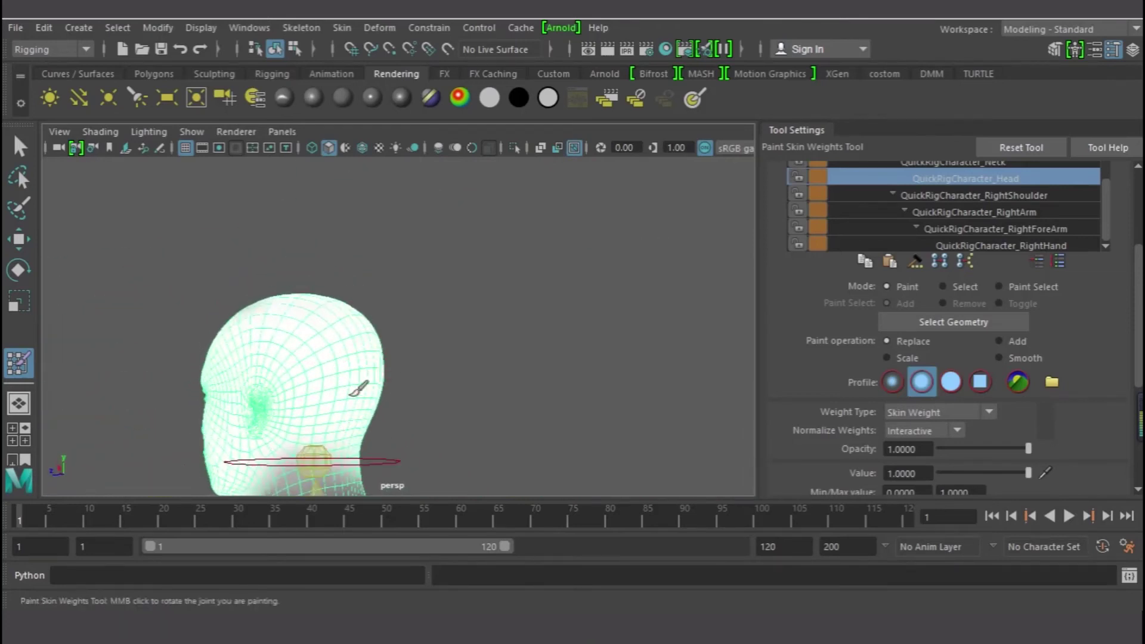
{"action": "middle_click", "coordinate": [349, 374]}
{"action": "middle_click_drag", "start_coordinate": [346, 382], "coordinate": [469, 249], "text": "alt"}
{"action": "key", "text": "ctrl+z"}
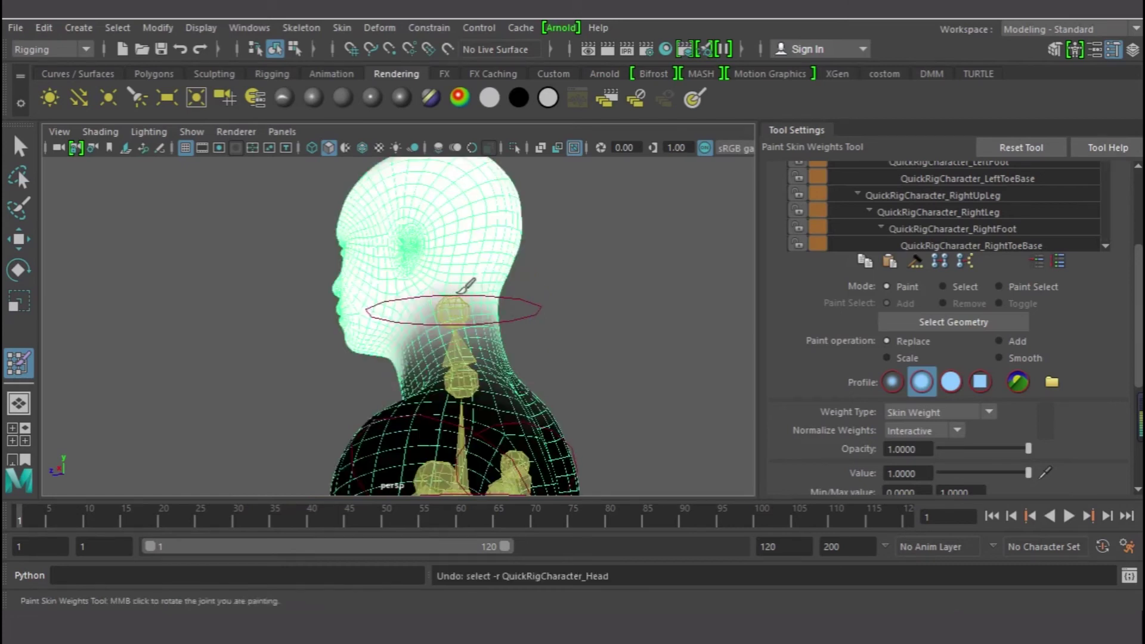
{"action": "mouse_move", "coordinate": [466, 284]}
{"action": "left_mouse_down"}
{"action": "mouse_move", "coordinate": [406, 291]}
{"action": "mouse_move", "coordinate": [511, 300]}
{"action": "left_mouse_up"}
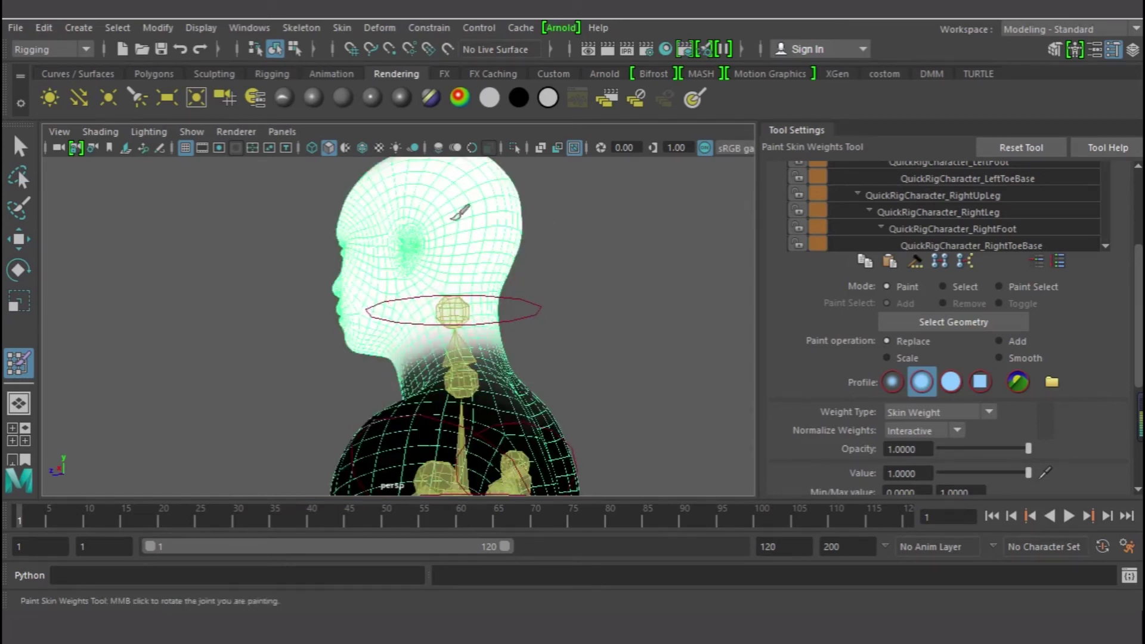
- Examine the painted head and neck weights from above and from the side, checking the transition below the jaw
{"action": "mouse_move", "coordinate": [468, 216]}
{"action": "left_mouse_down", "text": "alt"}
{"action": "mouse_move", "coordinate": [486, 268]}
{"action": "mouse_move", "coordinate": [439, 351]}
{"action": "mouse_move", "coordinate": [464, 355]}
{"action": "mouse_move", "coordinate": [525, 328]}
{"action": "mouse_move", "coordinate": [511, 298]}
{"action": "left_mouse_up", "text": "alt"}
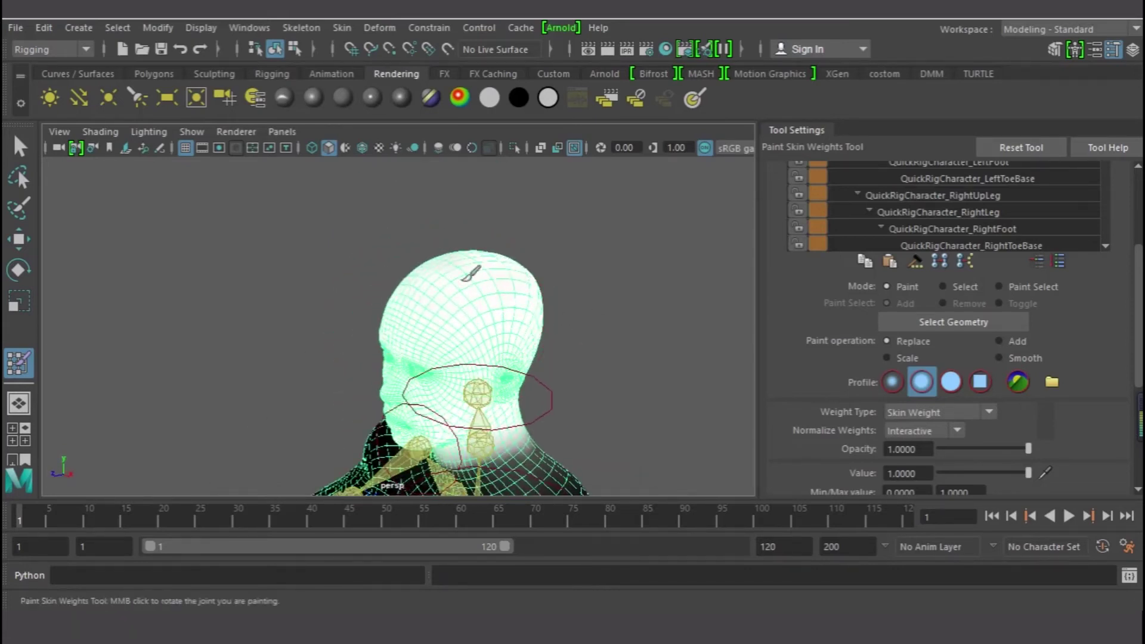
{"action": "left_click_drag", "start_coordinate": [394, 342], "coordinate": [443, 291], "text": "alt"}
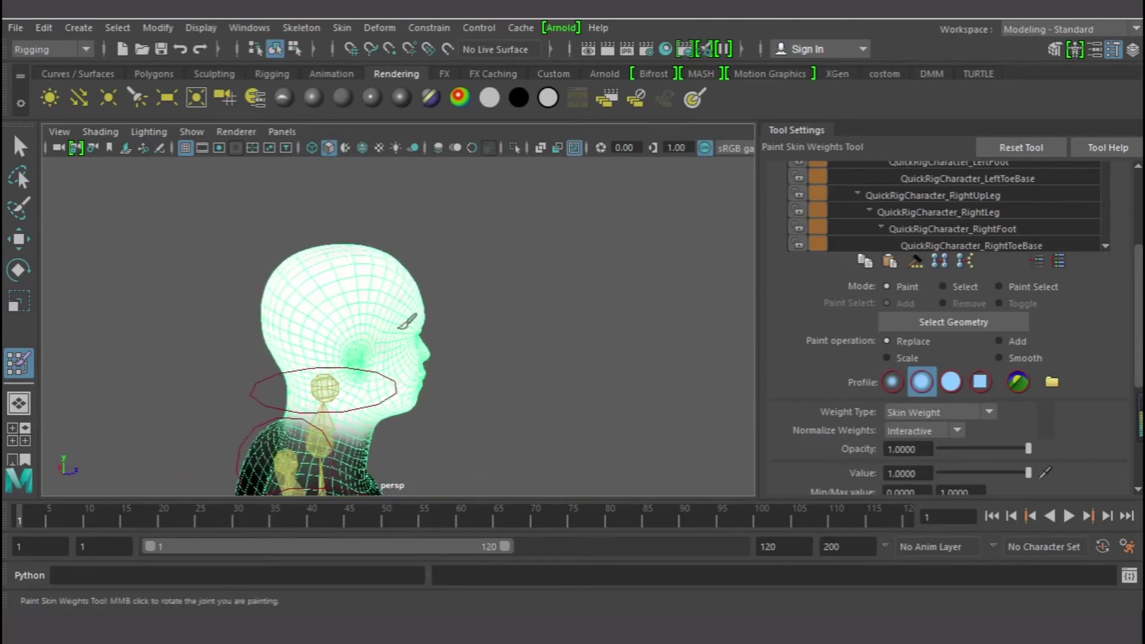
{"action": "scroll", "coordinate": [394, 314], "scroll_direction": "up", "scroll_amount": 3}
{"action": "middle_click", "coordinate": [374, 320]}
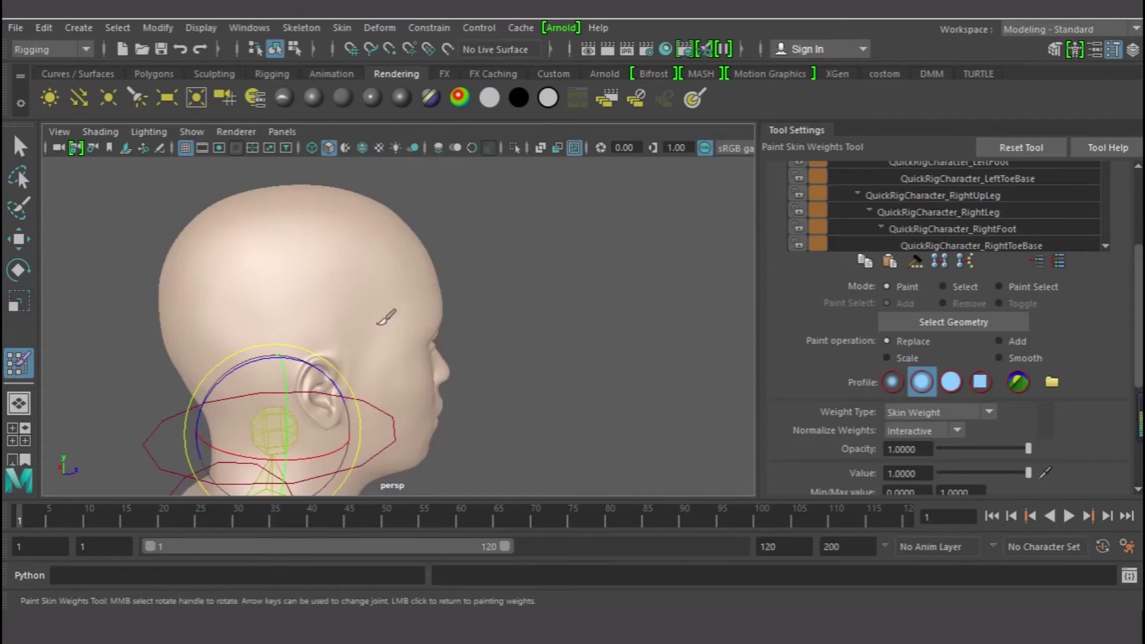
{"action": "left_click", "coordinate": [388, 344]}
{"action": "right_click_drag", "start_coordinate": [266, 316], "coordinate": [704, 332], "text": "alt"}
{"action": "right_click_drag", "start_coordinate": [453, 276], "coordinate": [537, 227], "text": "alt"}
{"action": "mouse_move", "coordinate": [337, 293]}
{"action": "right_mouse_down", "text": "alt"}
{"action": "mouse_move", "coordinate": [498, 297]}
{"action": "mouse_move", "coordinate": [726, 263]}
{"action": "mouse_move", "coordinate": [332, 314]}
{"action": "mouse_move", "coordinate": [422, 316]}
{"action": "mouse_move", "coordinate": [288, 302]}
{"action": "mouse_move", "coordinate": [391, 371]}
{"action": "mouse_move", "coordinate": [366, 365]}
{"action": "mouse_move", "coordinate": [394, 387]}
{"action": "right_mouse_up", "text": "alt"}
{"action": "mouse_move", "coordinate": [396, 389]}
{"action": "middle_mouse_down", "text": "alt"}
{"action": "mouse_move", "coordinate": [386, 324]}
{"action": "mouse_move", "coordinate": [392, 347]}
{"action": "mouse_move", "coordinate": [431, 325]}
{"action": "middle_mouse_up", "text": "alt"}
{"action": "scroll", "coordinate": [380, 291], "scroll_direction": "down", "scroll_amount": 4}
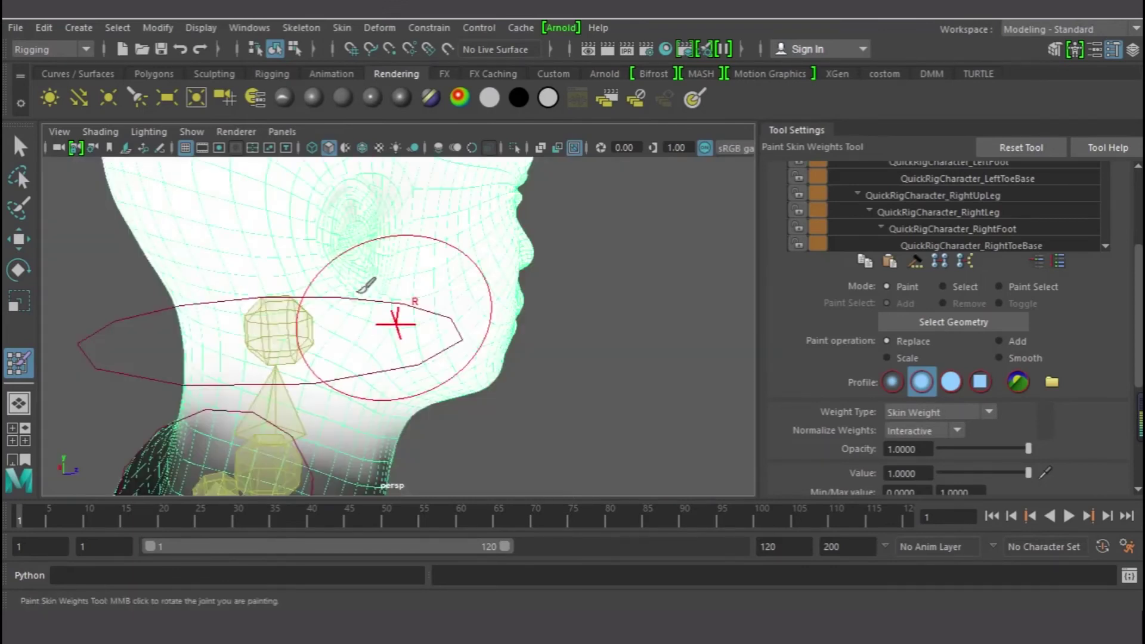
- Paint the Head influence at value 1 over the upper part of the mouth cavity inside the head
{"action": "left_click_drag", "start_coordinate": [440, 307], "coordinate": [191, 298], "text": "alt"}
{"action": "middle_click_drag", "start_coordinate": [551, 326], "coordinate": [545, 417], "text": "alt"}
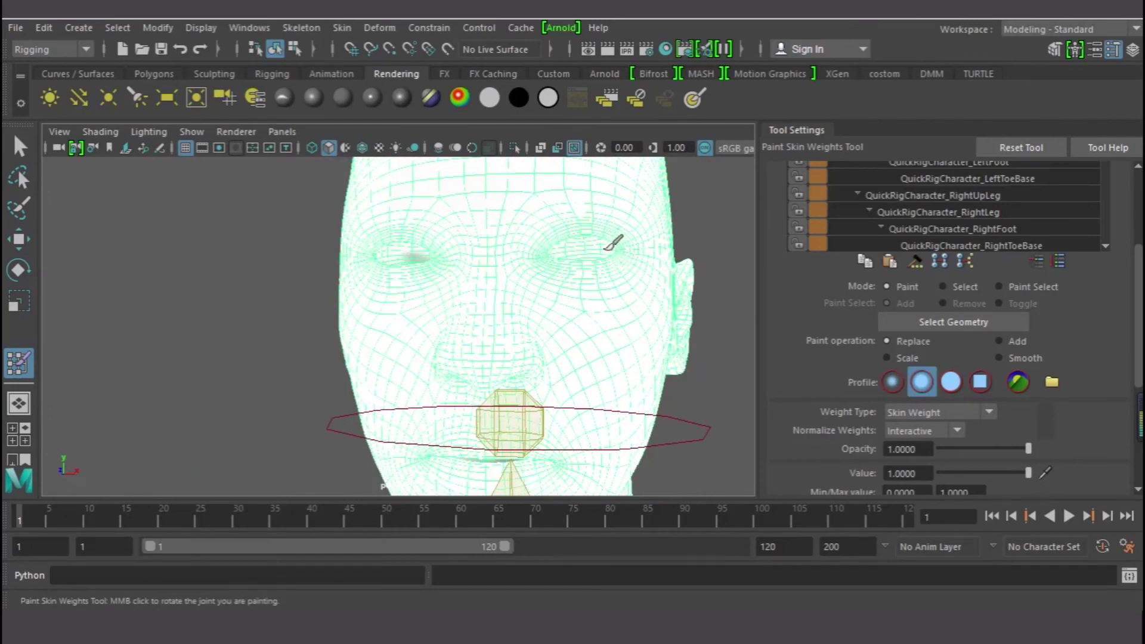
{"action": "mouse_move", "coordinate": [656, 239]}
{"action": "left_mouse_down", "text": "alt"}
{"action": "mouse_move", "coordinate": [327, 250]}
{"action": "mouse_move", "coordinate": [349, 255]}
{"action": "left_mouse_up", "text": "alt"}
{"action": "middle_click_drag", "start_coordinate": [493, 307], "coordinate": [680, 358], "text": "alt"}
{"action": "mouse_move", "coordinate": [431, 327]}
{"action": "left_mouse_down", "text": "alt"}
{"action": "mouse_move", "coordinate": [484, 334]}
{"action": "mouse_move", "coordinate": [455, 294]}
{"action": "left_mouse_up", "text": "alt"}
{"action": "scroll", "coordinate": [575, 301], "scroll_direction": "up", "scroll_amount": 6}
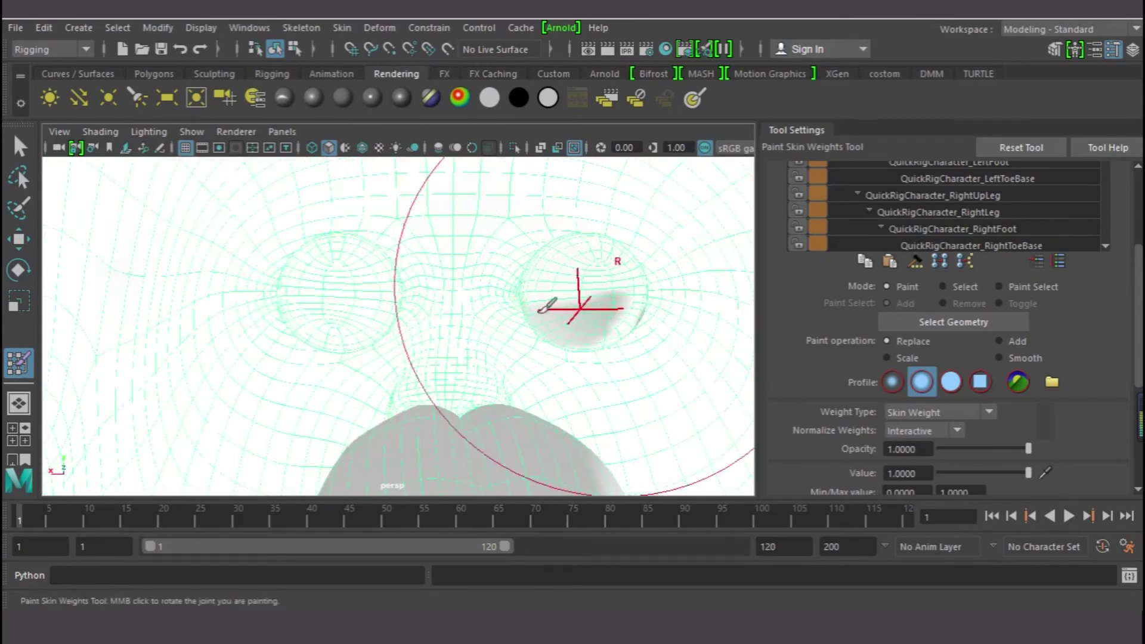
{"action": "mouse_move", "coordinate": [410, 374]}
{"action": "middle_mouse_down", "text": "alt"}
{"action": "mouse_move", "coordinate": [412, 298]}
{"action": "mouse_move", "coordinate": [383, 243]}
{"action": "middle_mouse_up", "text": "alt"}
{"action": "scroll", "coordinate": [467, 332], "scroll_direction": "up", "scroll_amount": 4}
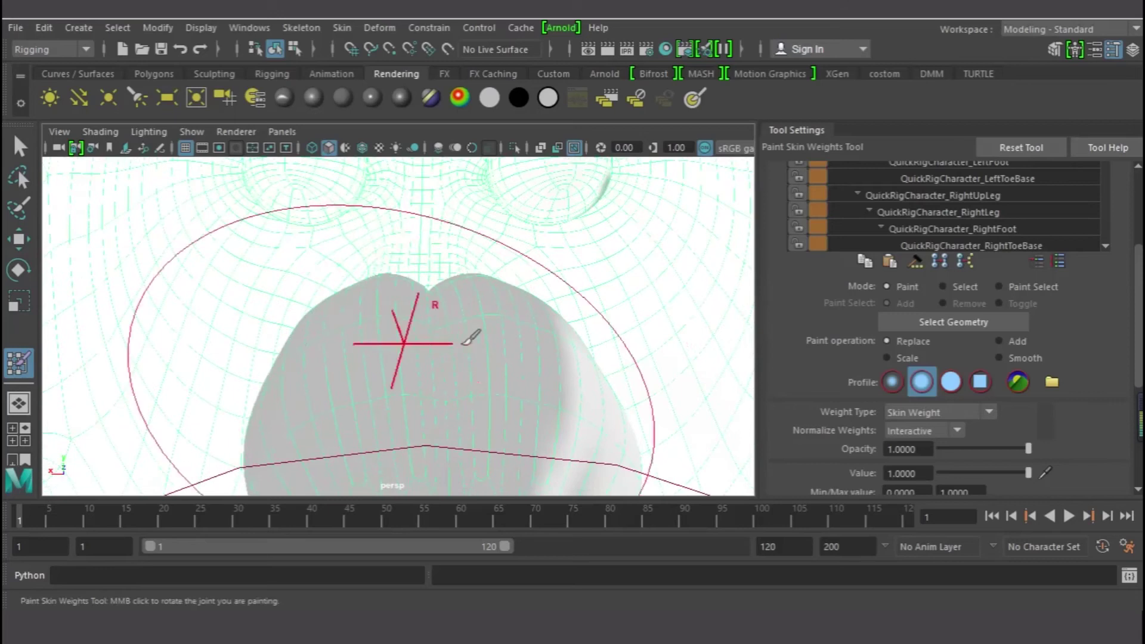
{"action": "left_click_drag", "start_coordinate": [327, 305], "coordinate": [516, 288]}
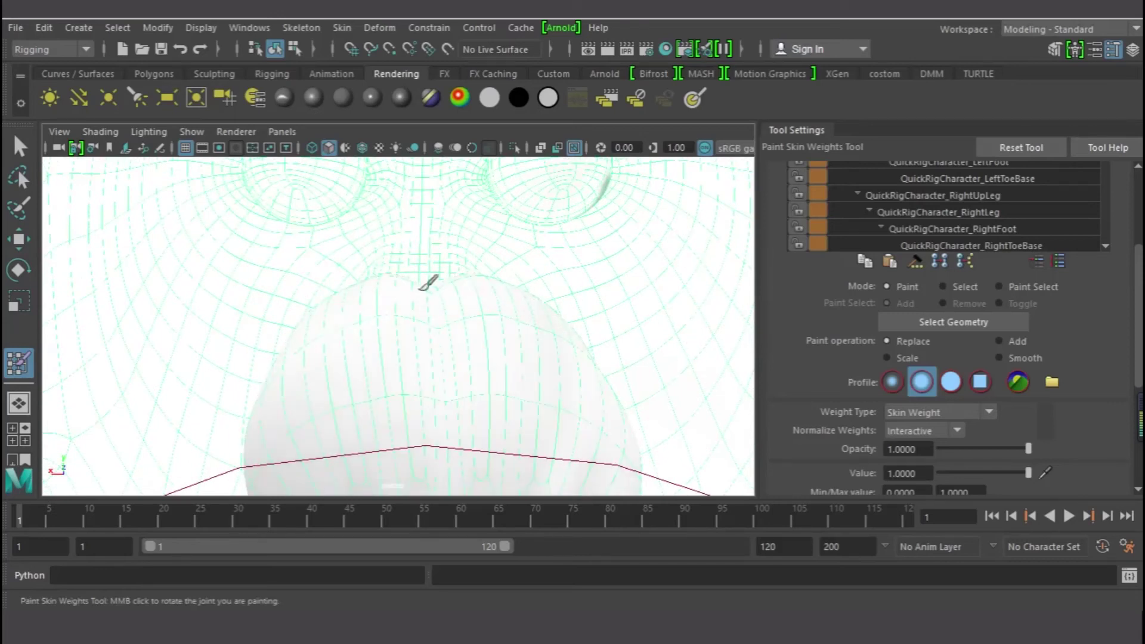
{"action": "mouse_move", "coordinate": [294, 329]}
{"action": "left_mouse_down"}
{"action": "mouse_move", "coordinate": [496, 374]}
{"action": "mouse_move", "coordinate": [467, 409]}
{"action": "left_mouse_up"}
- Extend the Head influence at value 1 over the lower mouth cavity and teeth area inside the head
{"action": "middle_click_drag", "start_coordinate": [447, 350], "coordinate": [439, 318], "text": "alt"}
{"action": "scroll", "coordinate": [433, 346], "scroll_direction": "down", "scroll_amount": 5}
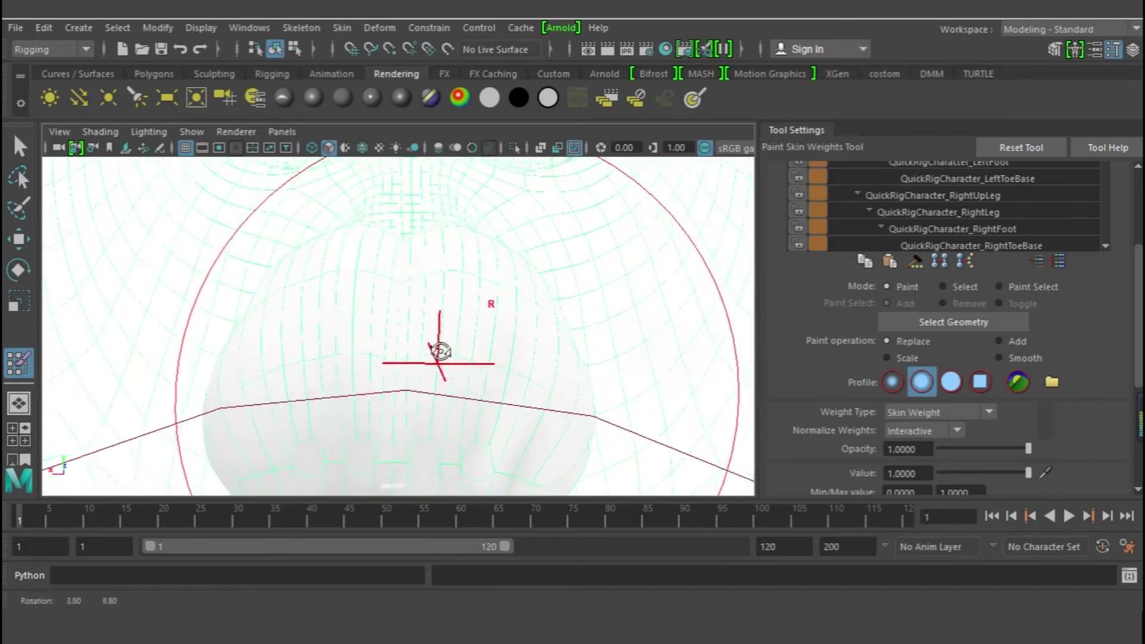
{"action": "middle_click_drag", "start_coordinate": [451, 411], "coordinate": [449, 368], "text": "alt"}
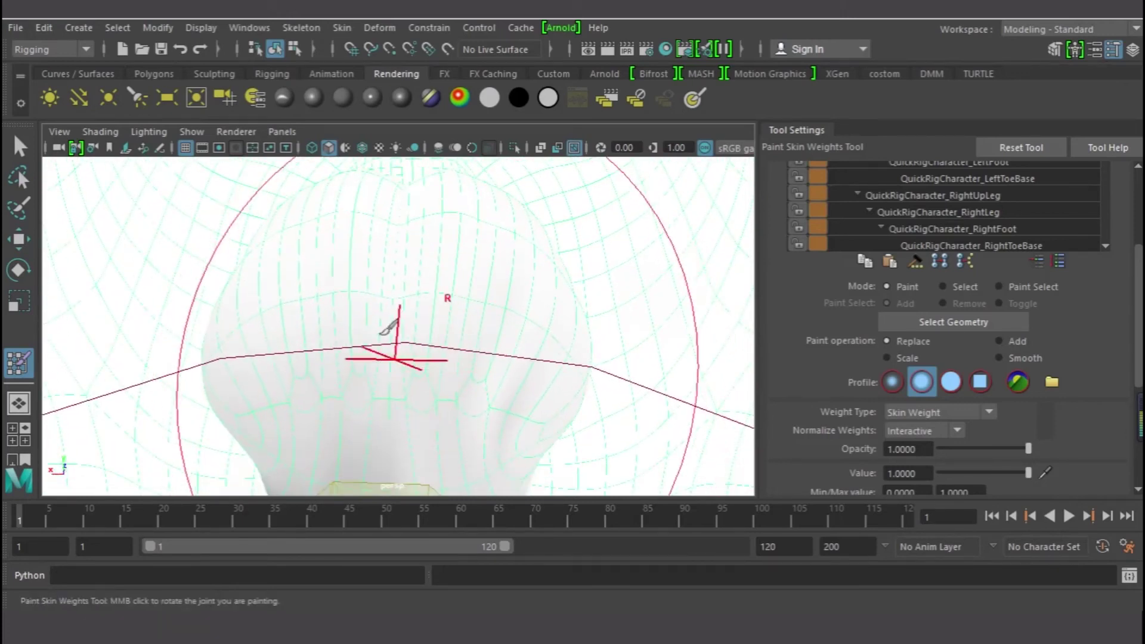
{"action": "mouse_move", "coordinate": [480, 274]}
{"action": "left_mouse_down"}
{"action": "mouse_move", "coordinate": [273, 311]}
{"action": "mouse_move", "coordinate": [370, 336]}
{"action": "left_mouse_up"}
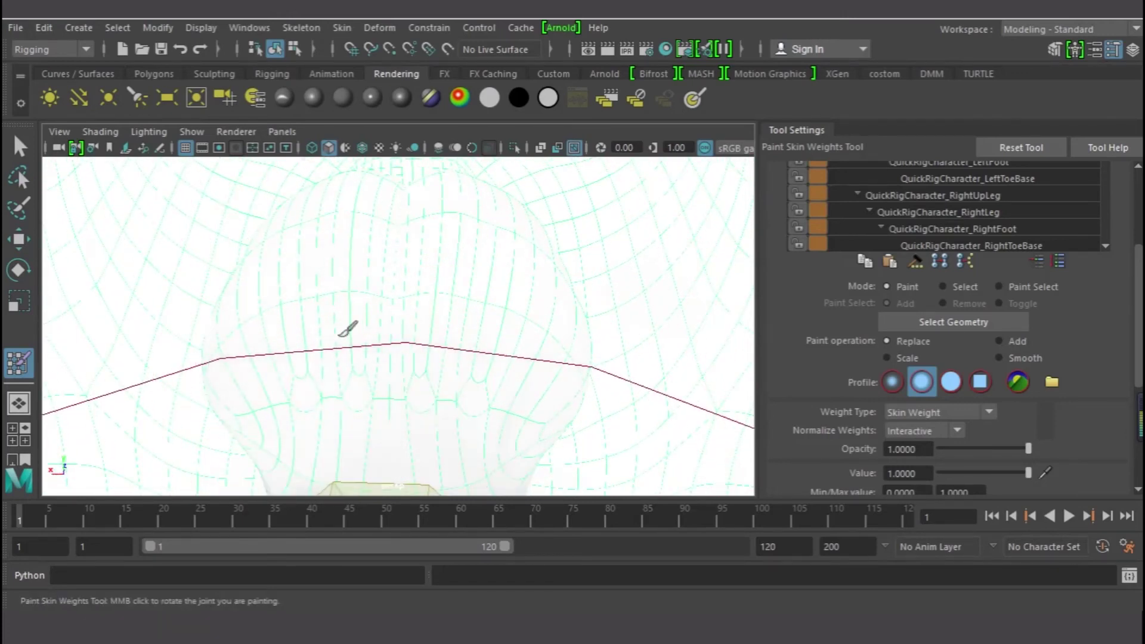
{"action": "scroll", "coordinate": [366, 241], "scroll_direction": "down", "scroll_amount": 5}
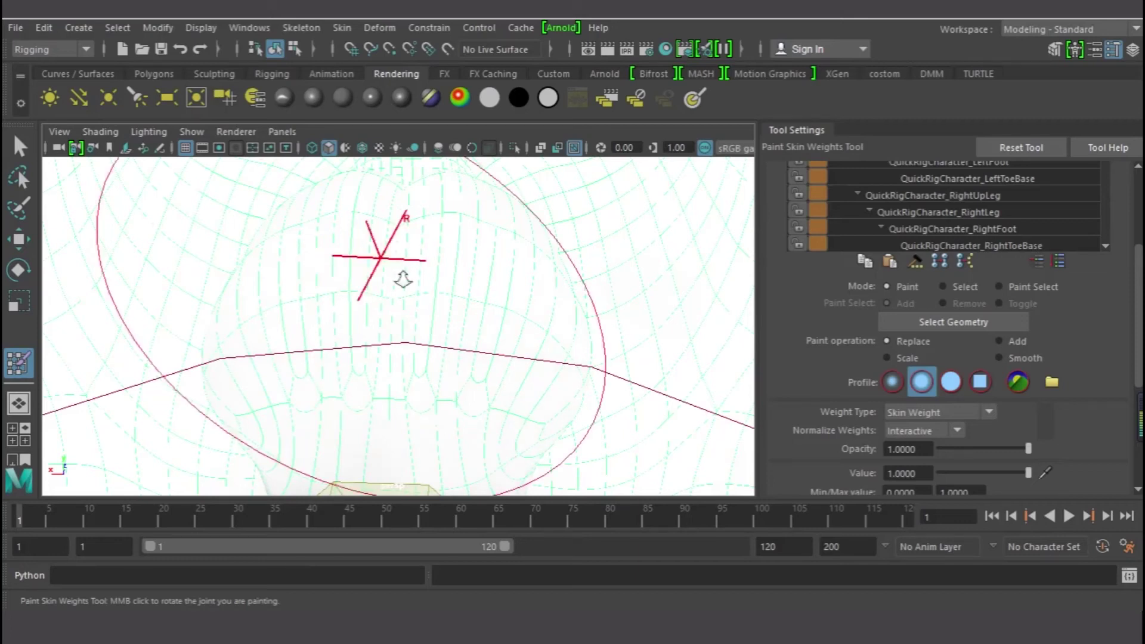
{"action": "mouse_move", "coordinate": [274, 238]}
{"action": "left_mouse_down", "text": "alt"}
{"action": "mouse_move", "coordinate": [522, 302]}
{"action": "mouse_move", "coordinate": [598, 235]}
{"action": "mouse_move", "coordinate": [361, 297]}
{"action": "mouse_move", "coordinate": [484, 262]}
{"action": "left_mouse_up", "text": "alt"}
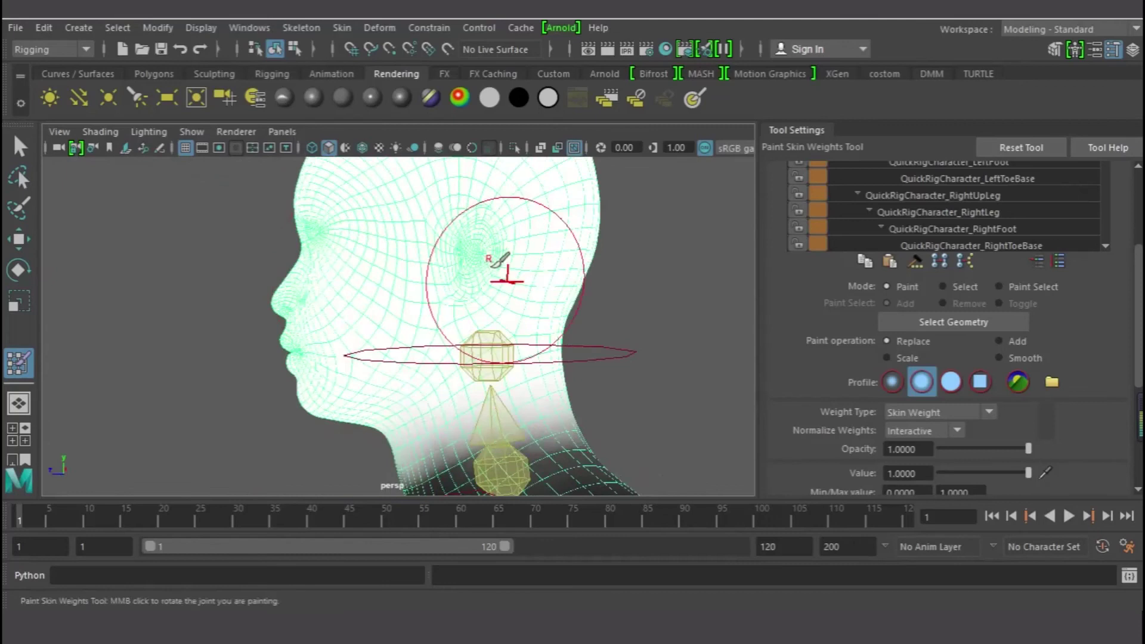
- Select the head control ring and rotate the head sideways about its vertical axis to test the deformation
{"action": "left_click_drag", "start_coordinate": [577, 330], "coordinate": [442, 350], "text": "alt"}
{"action": "key", "text": "q"}
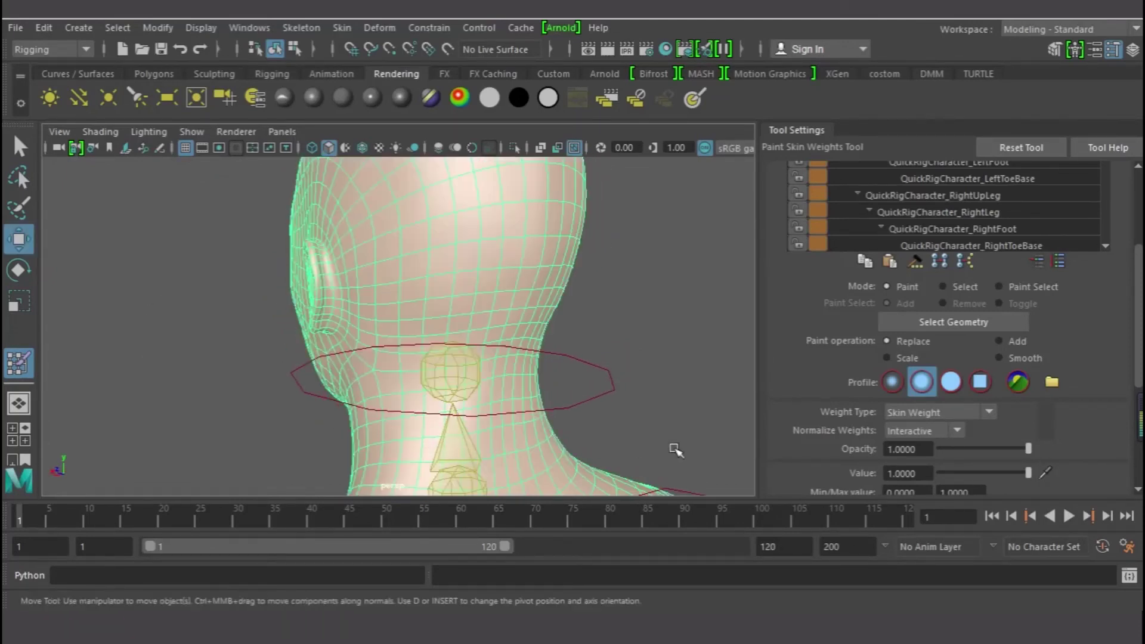
{"action": "key", "text": "w"}
{"action": "left_click", "coordinate": [598, 393]}
{"action": "right_click_drag", "start_coordinate": [623, 411], "coordinate": [533, 431], "text": "alt"}
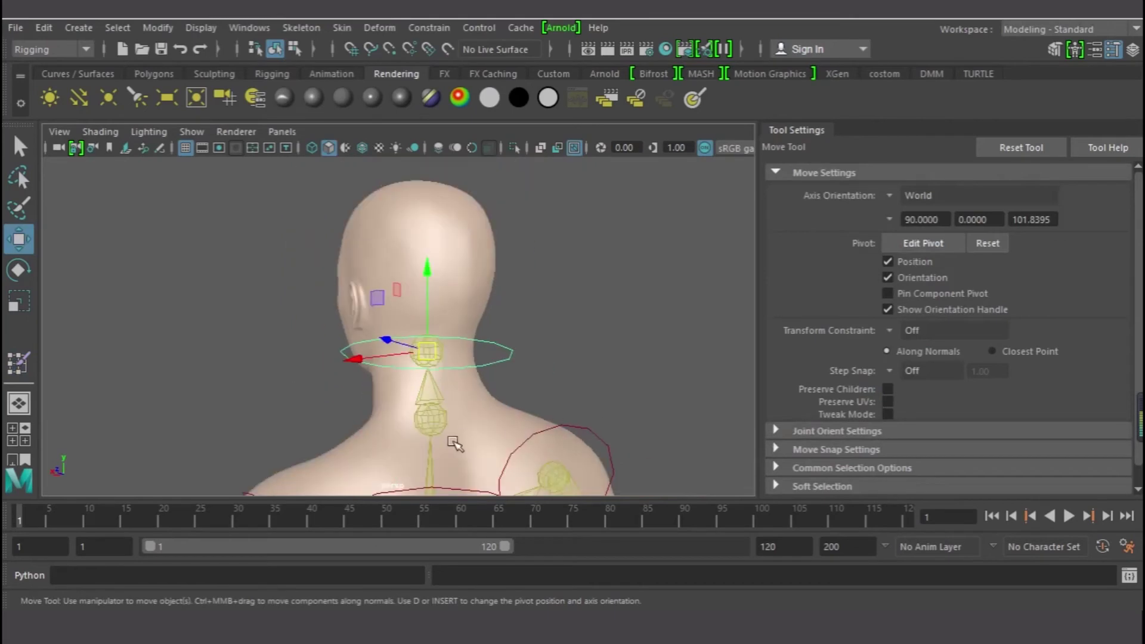
{"action": "key", "text": "e"}
{"action": "left_click_drag", "start_coordinate": [360, 429], "coordinate": [444, 352], "text": "alt"}
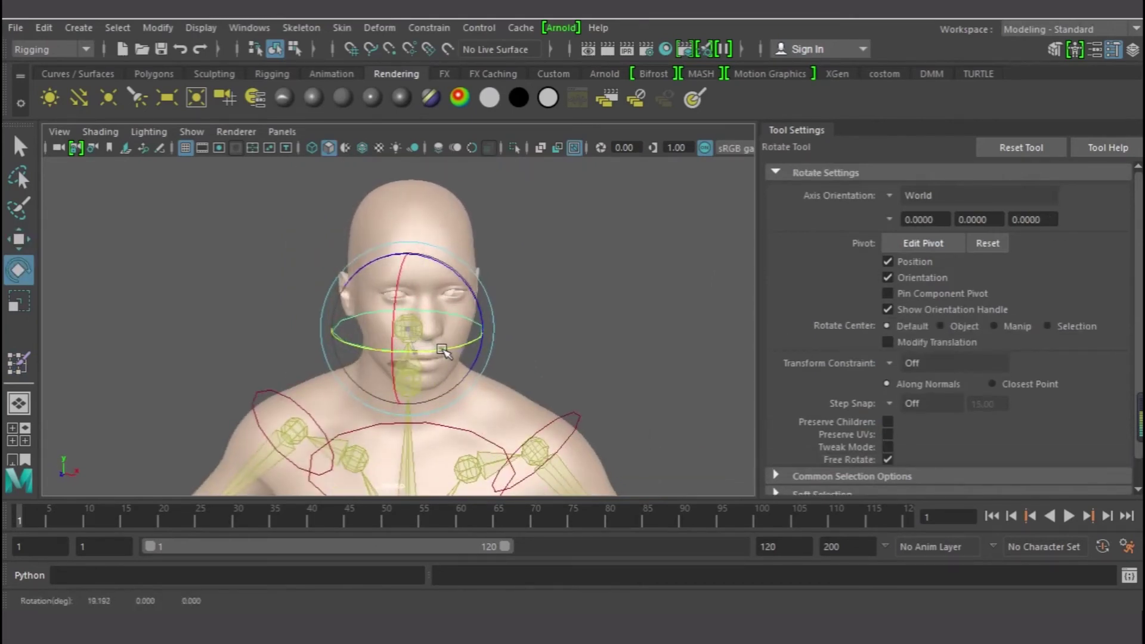
- Examine the mouth corner from both sides of the turned head, and undo the deselection and the head rotation
{"action": "scroll", "coordinate": [418, 413], "scroll_direction": "up", "scroll_amount": 4}
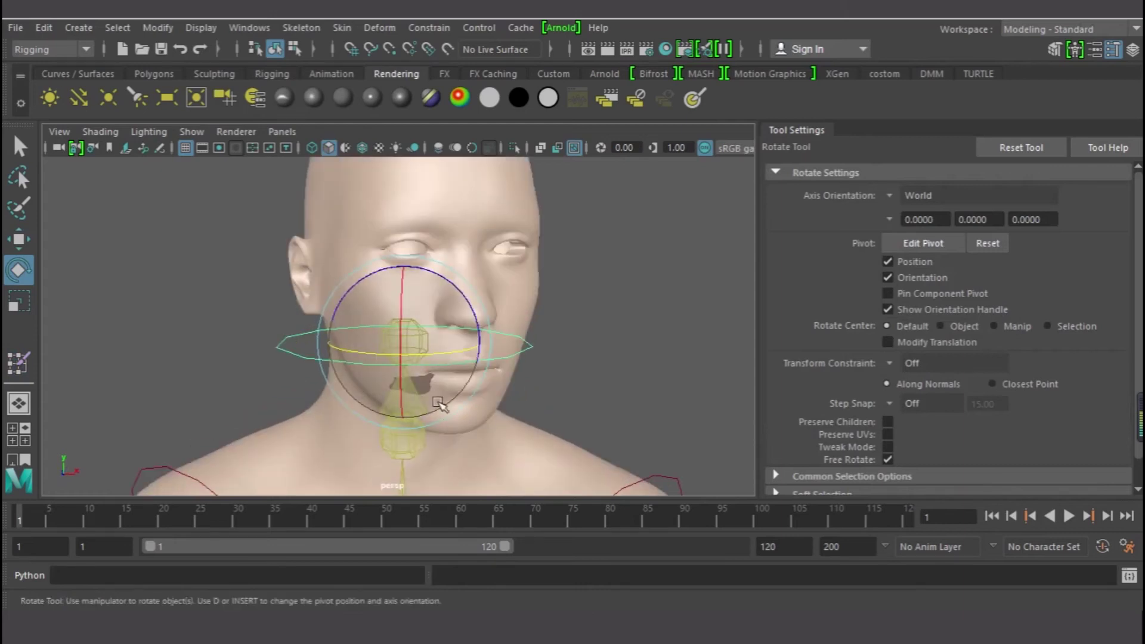
{"action": "left_click", "coordinate": [637, 347]}
{"action": "left_click_drag", "start_coordinate": [460, 409], "coordinate": [440, 427], "text": "alt"}
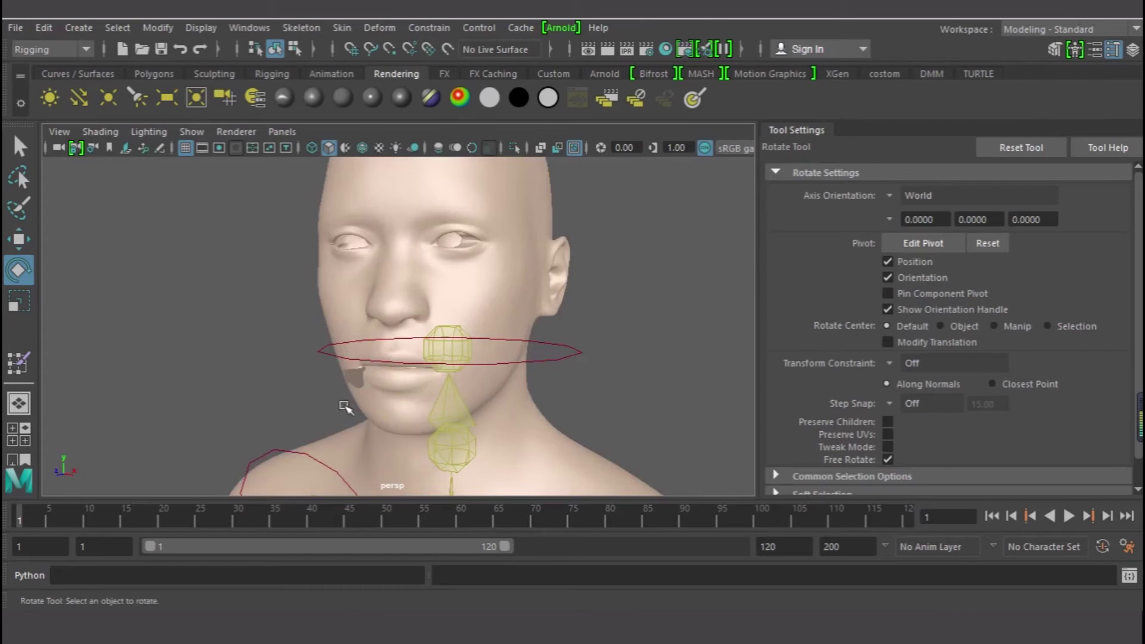
{"action": "left_click_drag", "start_coordinate": [350, 407], "coordinate": [583, 440], "text": "alt"}
{"action": "key", "text": "ctrl+z"}
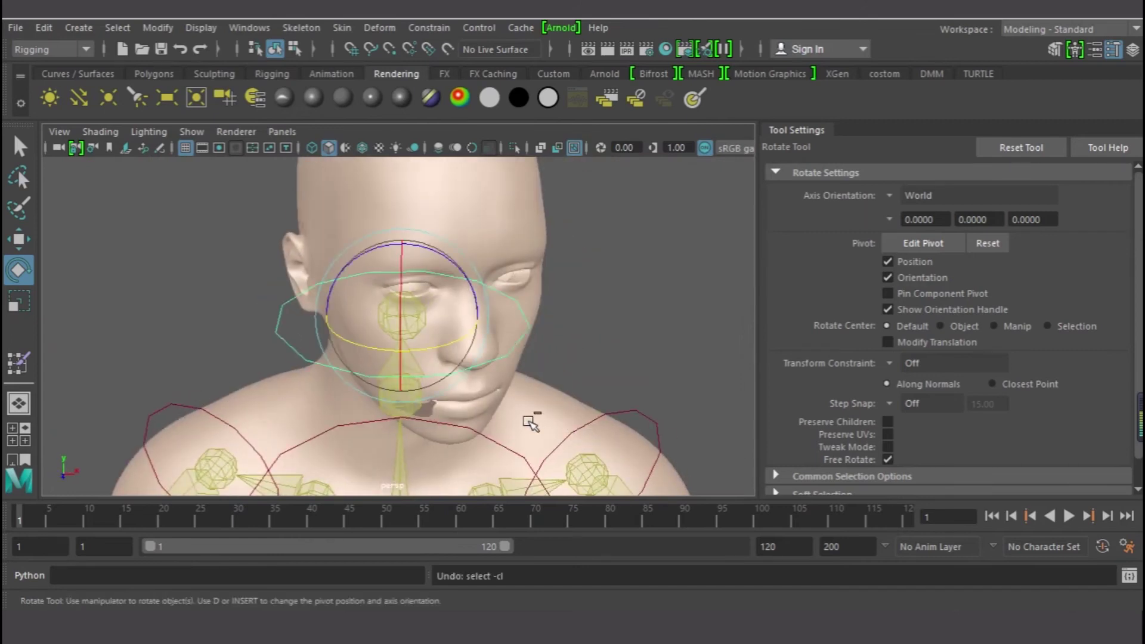
{"action": "key", "text": "ctrl+z"}
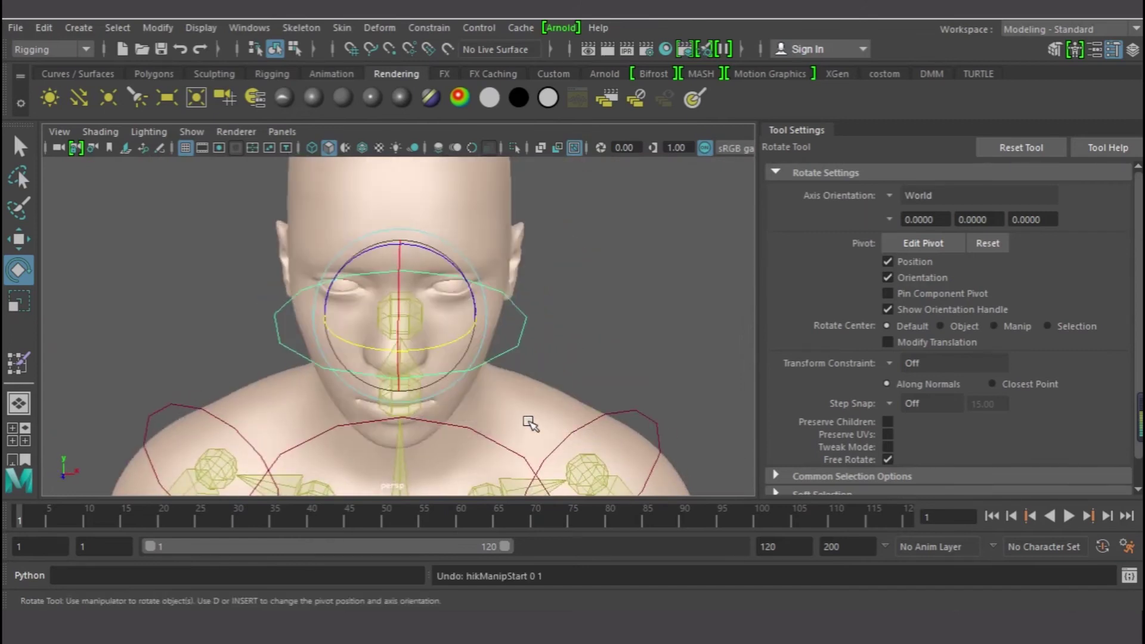
- Reselect the character mesh for Paint Skin Weights and paint the Head influence at value 1 on the inner geometry of the head
{"action": "left_click", "coordinate": [22, 365]}
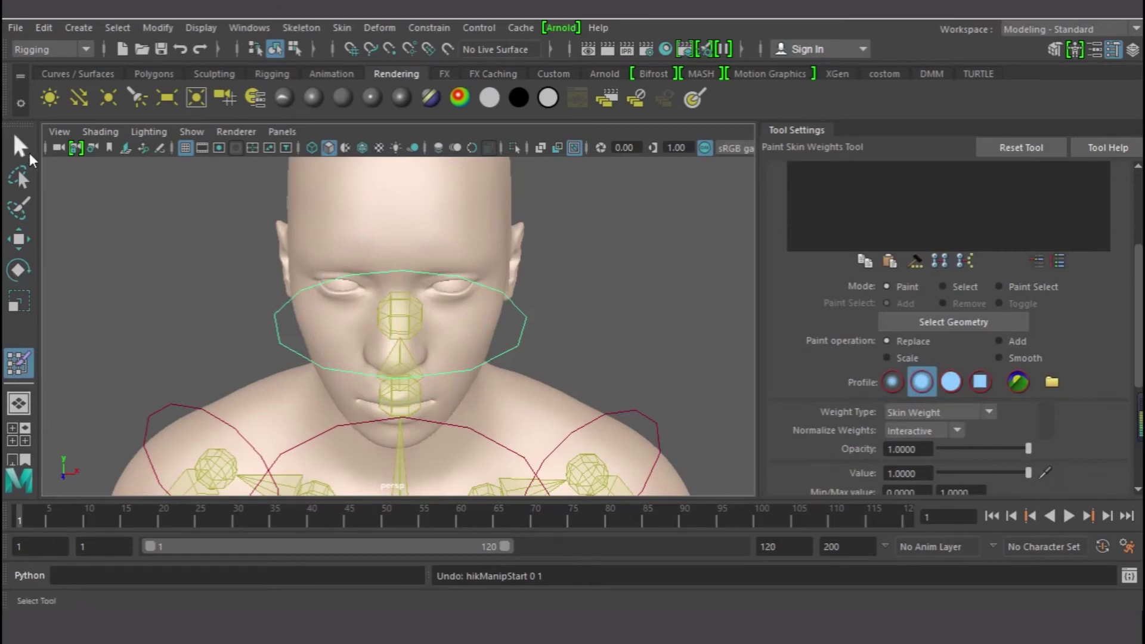
{"action": "left_click", "coordinate": [21, 147]}
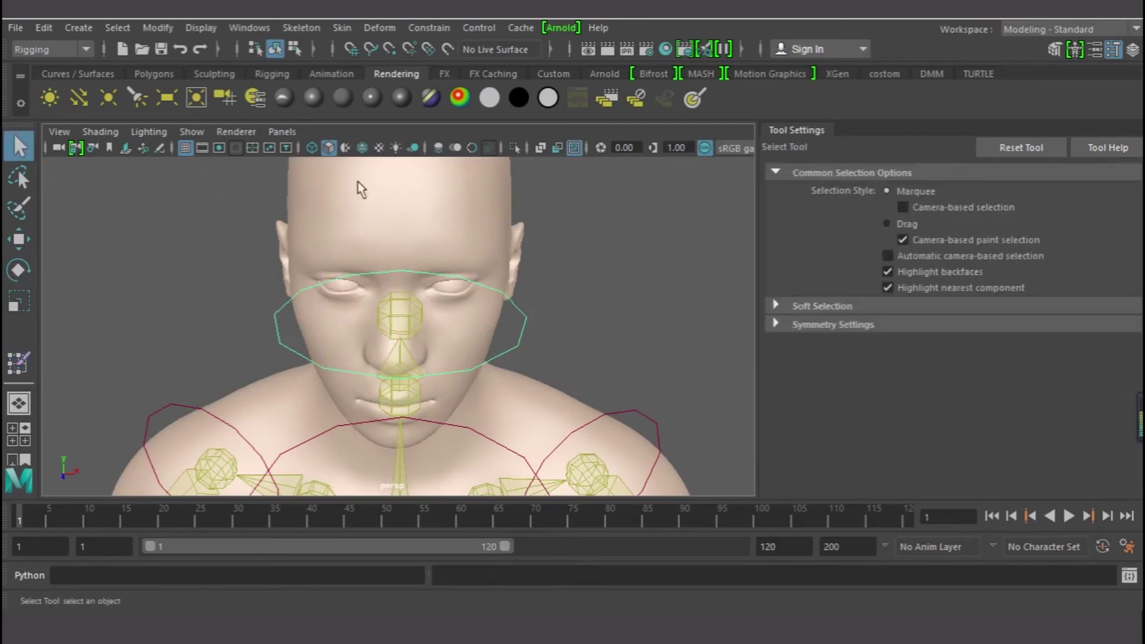
{"action": "left_click", "coordinate": [385, 189]}
{"action": "left_click", "coordinate": [19, 365]}
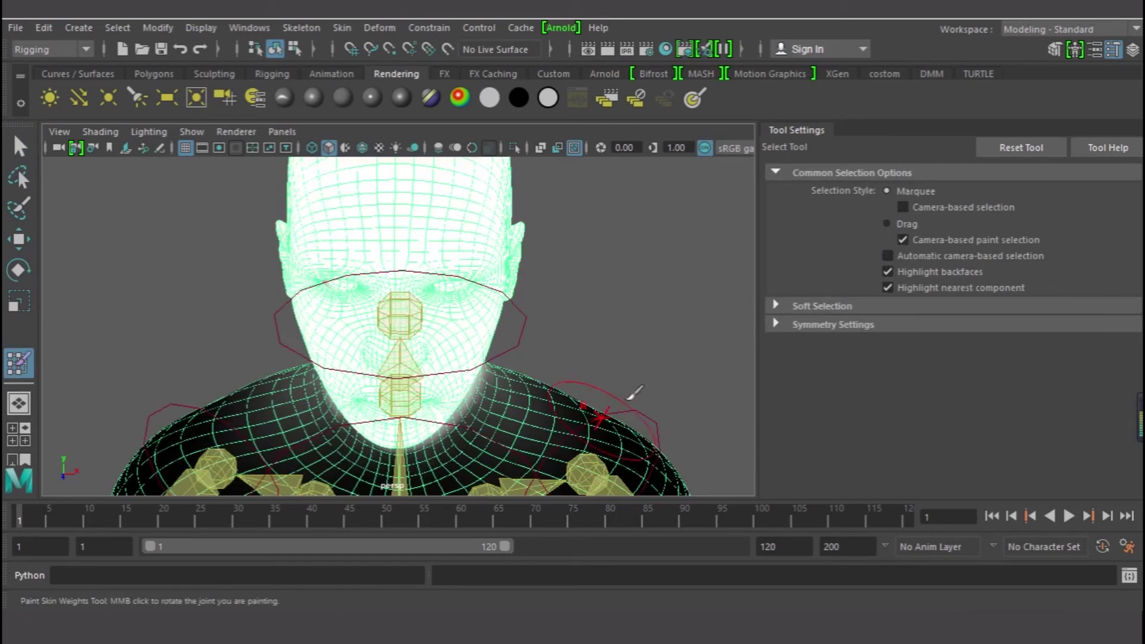
{"action": "left_click_drag", "start_coordinate": [507, 397], "coordinate": [481, 396], "text": "alt"}
{"action": "right_click_drag", "start_coordinate": [266, 414], "coordinate": [602, 417], "text": "alt"}
{"action": "middle_click_drag", "start_coordinate": [443, 397], "coordinate": [534, 376], "text": "alt"}
{"action": "right_click_drag", "start_coordinate": [397, 386], "coordinate": [614, 407], "text": "alt"}
{"action": "left_click_drag", "start_coordinate": [424, 260], "coordinate": [387, 291]}
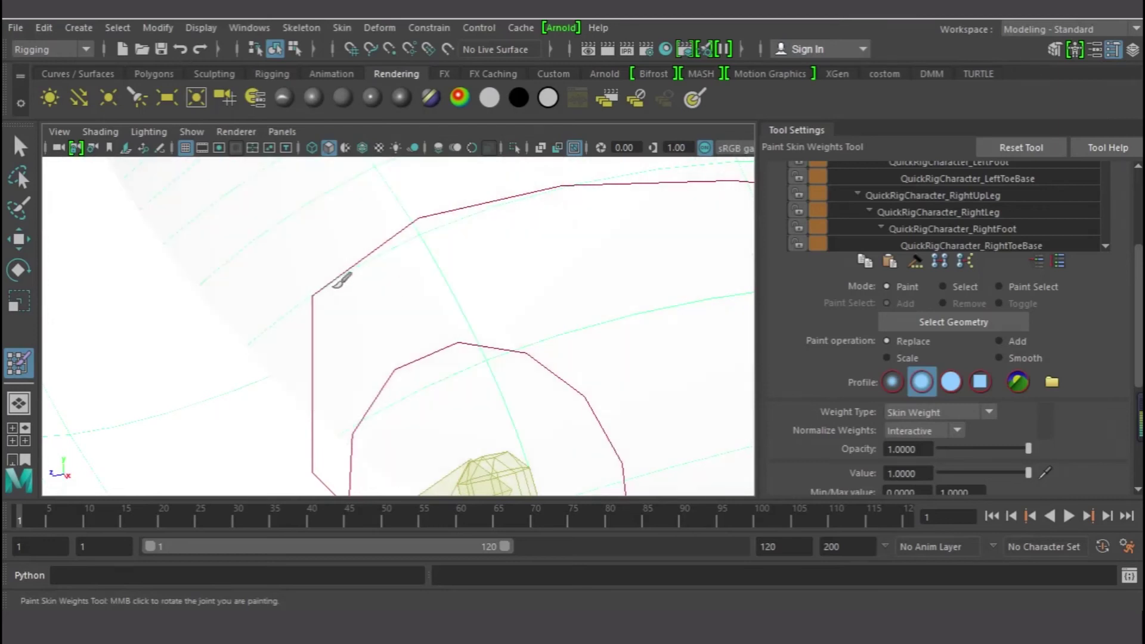
{"action": "mouse_move", "coordinate": [249, 203]}
{"action": "middle_mouse_down", "text": "alt"}
{"action": "mouse_move", "coordinate": [253, 235]}
{"action": "mouse_move", "coordinate": [255, 225]}
{"action": "mouse_move", "coordinate": [195, 212]}
{"action": "mouse_move", "coordinate": [187, 231]}
{"action": "mouse_move", "coordinate": [220, 258]}
{"action": "mouse_move", "coordinate": [200, 224]}
{"action": "middle_mouse_up", "text": "alt"}
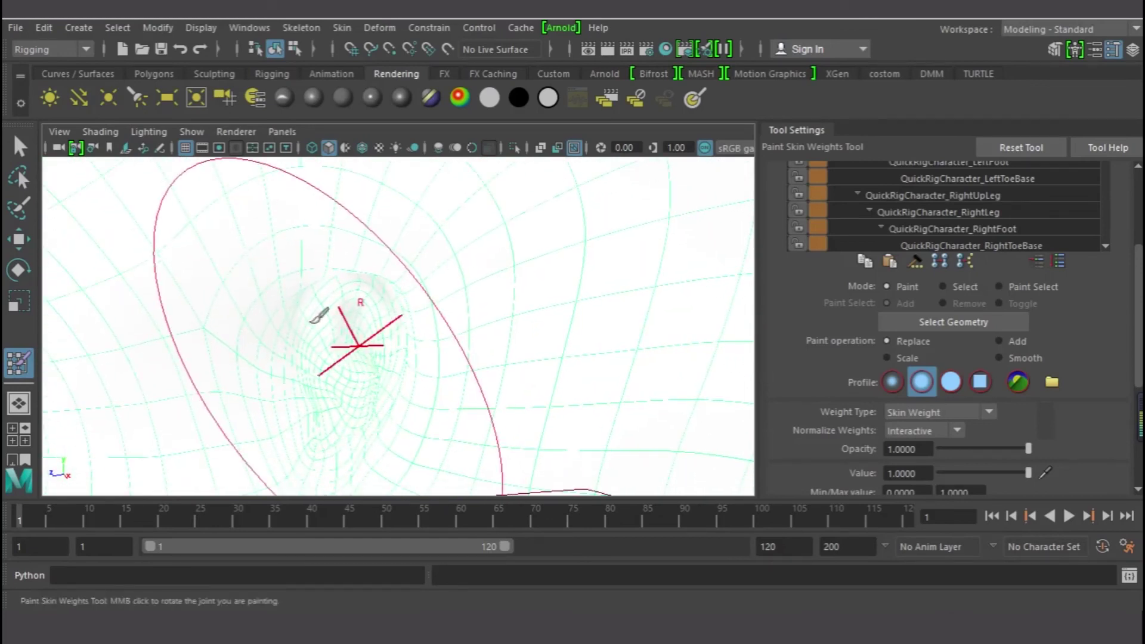
- Paint the Head influence at value 1 over the grey patch on the rounded eye geometry inside the head
{"action": "key", "text": "f"}
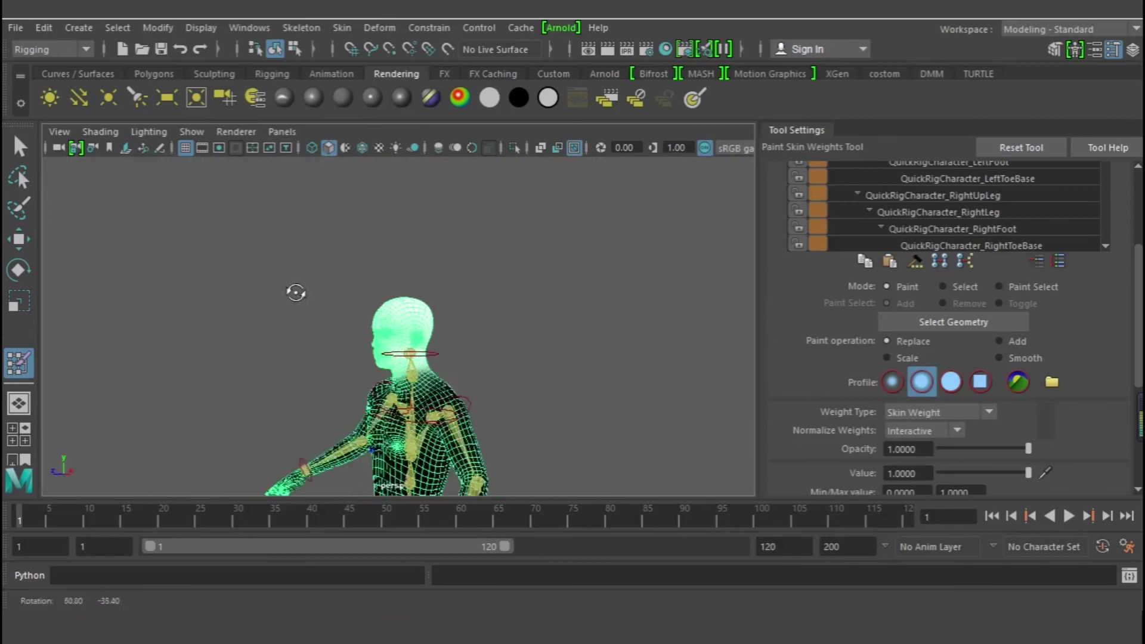
{"action": "scroll", "coordinate": [399, 349], "scroll_direction": "up", "scroll_amount": 10}
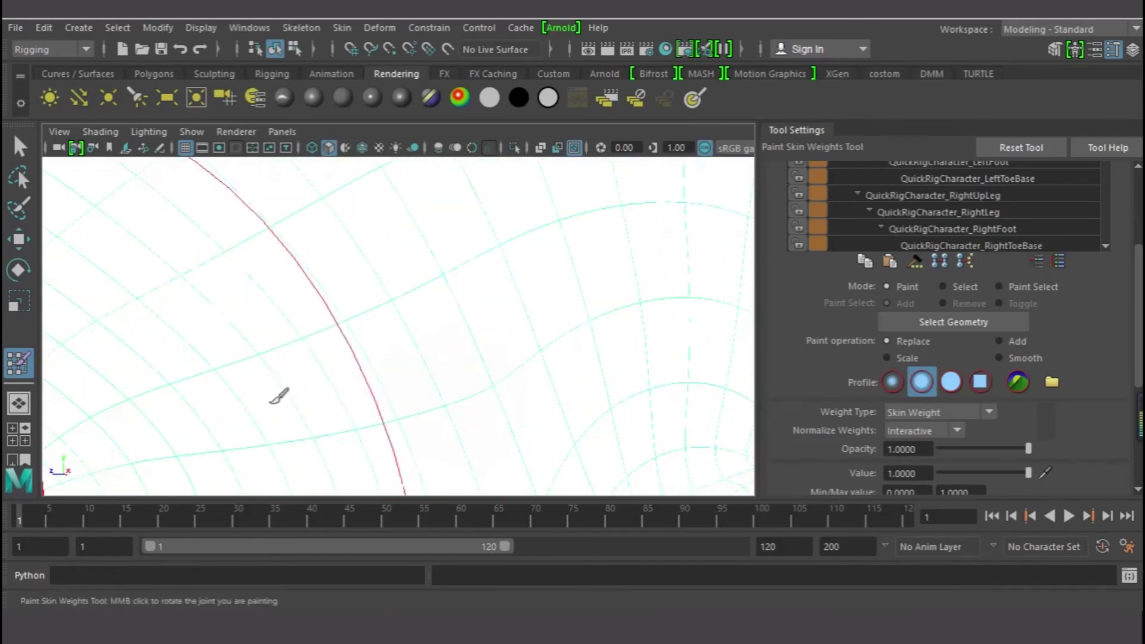
{"action": "scroll", "coordinate": [278, 396], "scroll_direction": "down", "scroll_amount": 6}
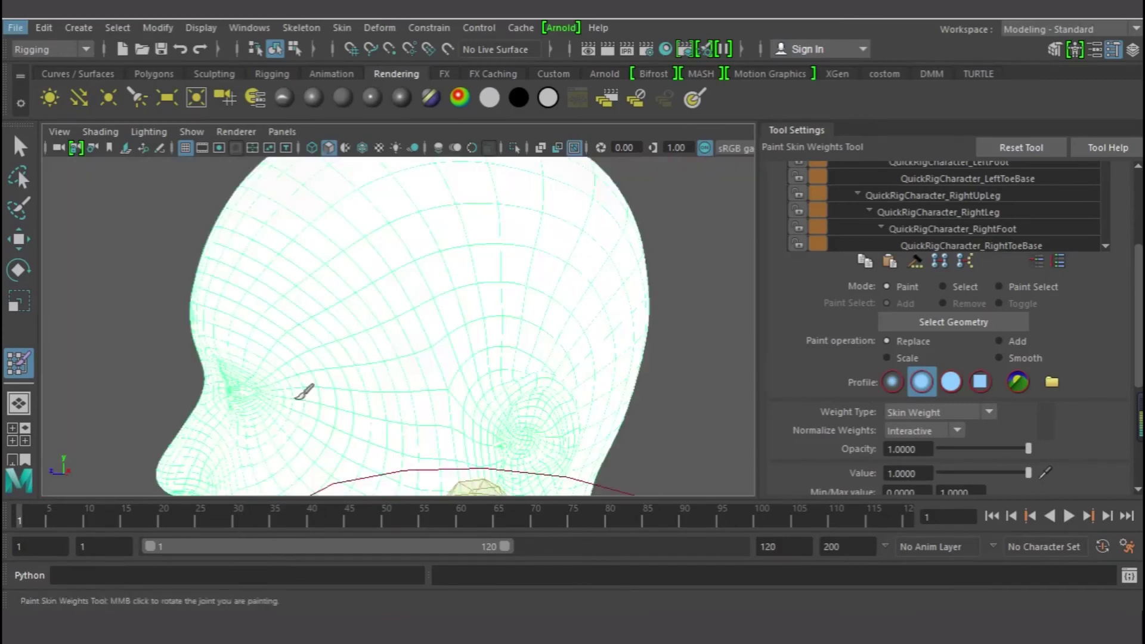
{"action": "mouse_move", "coordinate": [290, 395]}
{"action": "left_mouse_down", "text": "alt"}
{"action": "mouse_move", "coordinate": [263, 396]}
{"action": "mouse_move", "coordinate": [411, 358]}
{"action": "mouse_move", "coordinate": [379, 370]}
{"action": "mouse_move", "coordinate": [311, 339]}
{"action": "left_mouse_up", "text": "alt"}
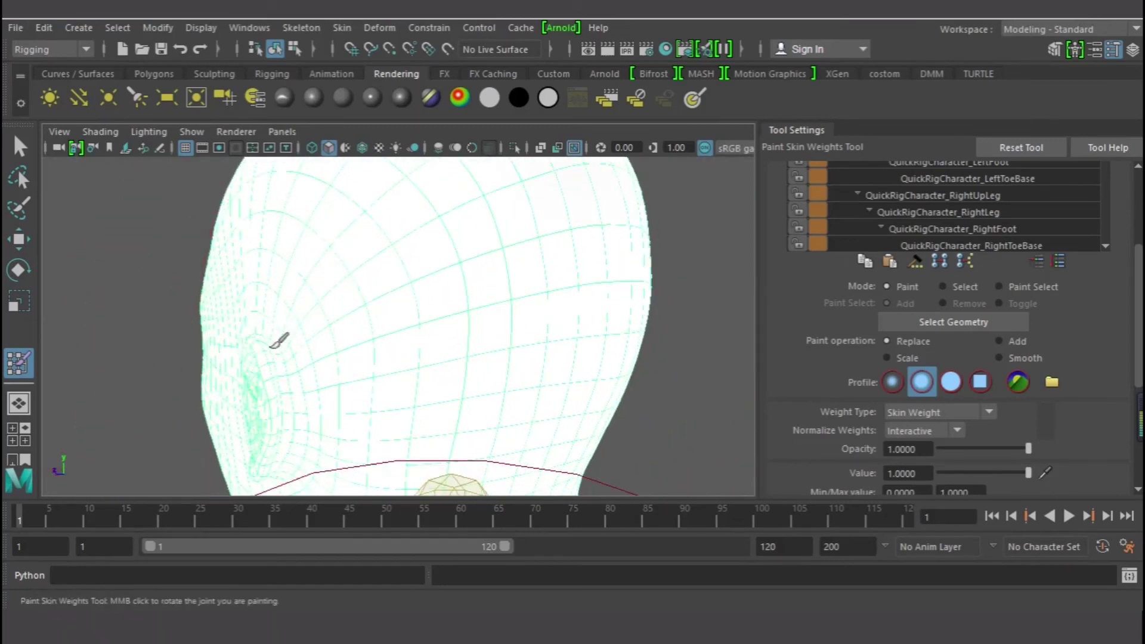
{"action": "left_click_drag", "start_coordinate": [557, 364], "coordinate": [321, 334], "text": "alt"}
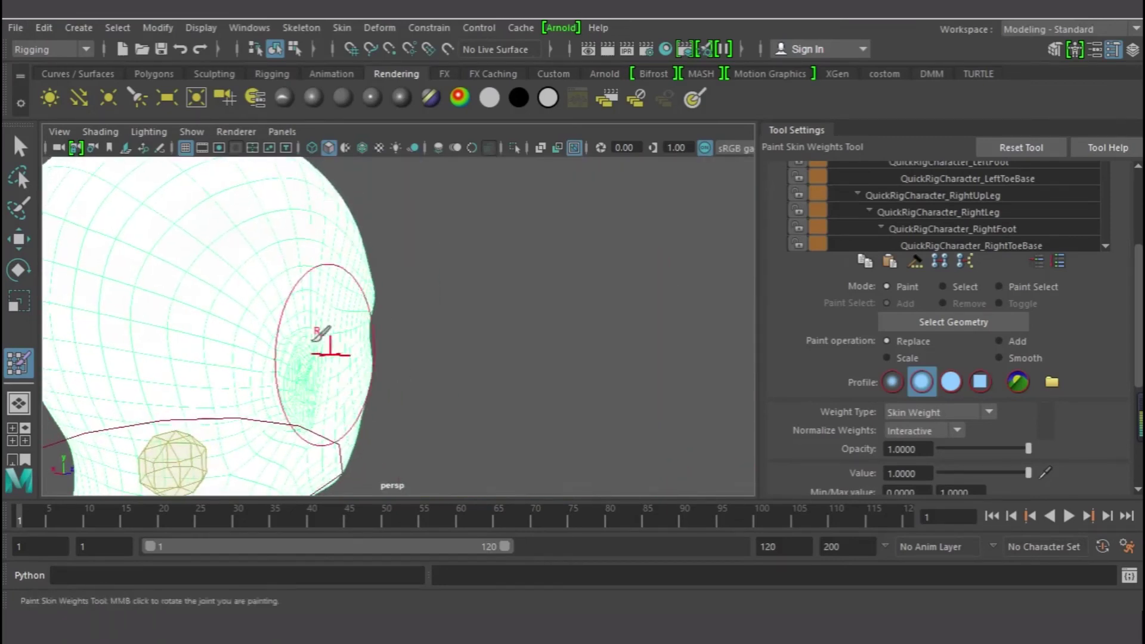
{"action": "scroll", "coordinate": [262, 352], "scroll_direction": "up", "scroll_amount": 5}
{"action": "middle_click_drag", "start_coordinate": [272, 351], "coordinate": [534, 340], "text": "alt"}
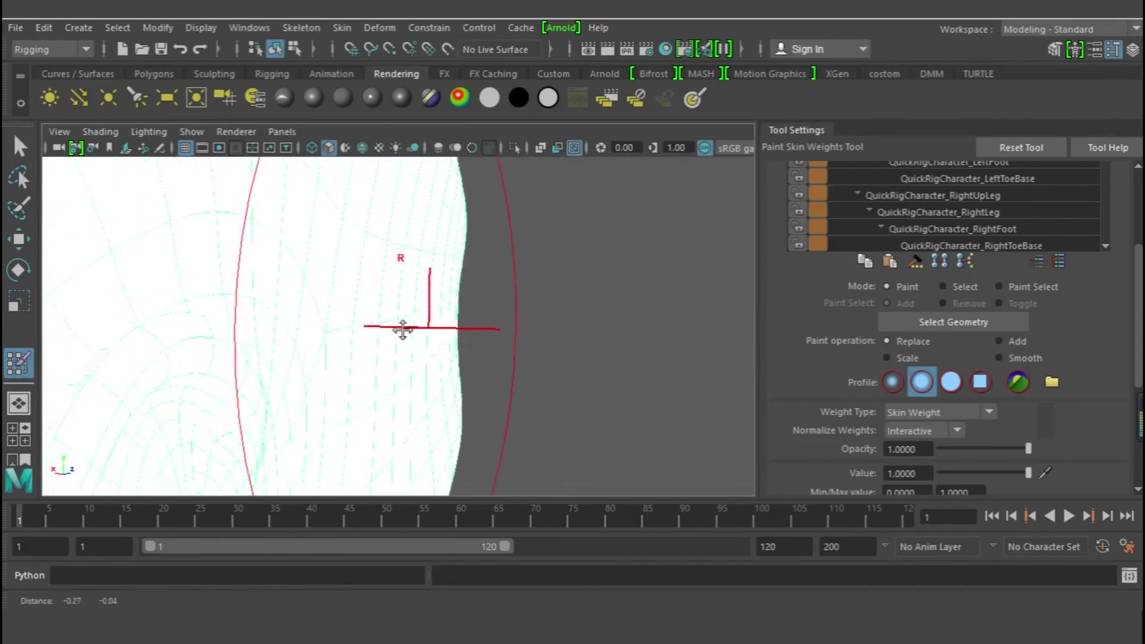
{"action": "left_click_drag", "start_coordinate": [535, 340], "coordinate": [409, 332], "text": "alt"}
{"action": "right_click_drag", "start_coordinate": [409, 332], "coordinate": [572, 334], "text": "alt"}
{"action": "left_click_drag", "start_coordinate": [572, 334], "coordinate": [528, 328], "text": "alt"}
{"action": "left_click_drag", "start_coordinate": [594, 378], "coordinate": [583, 371], "text": "alt"}
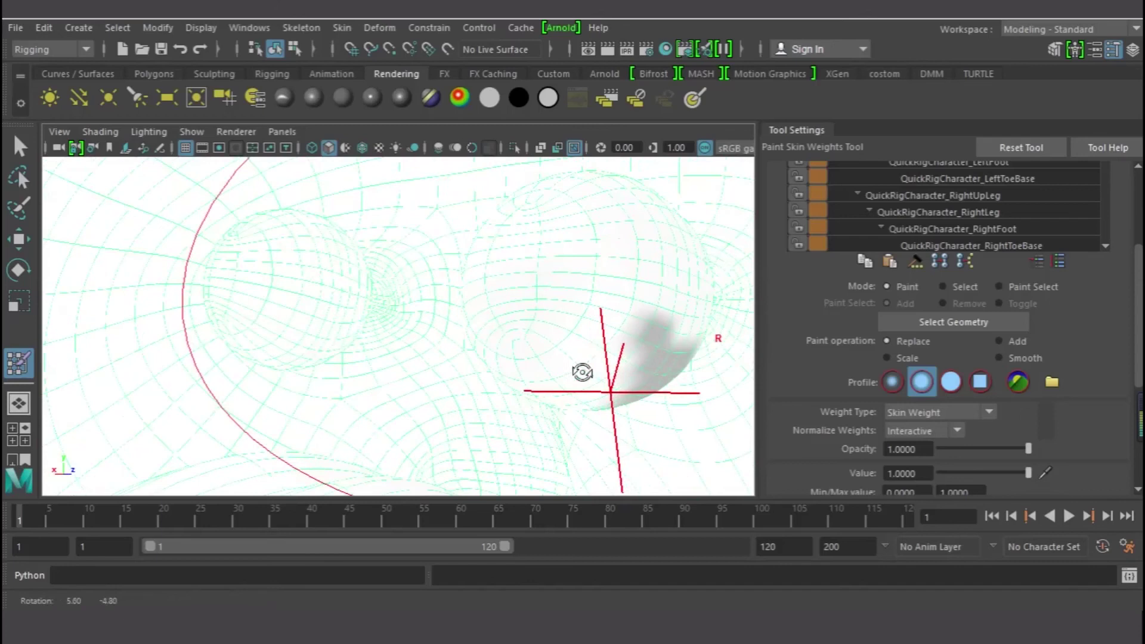
{"action": "left_click_drag", "start_coordinate": [663, 346], "coordinate": [617, 346]}
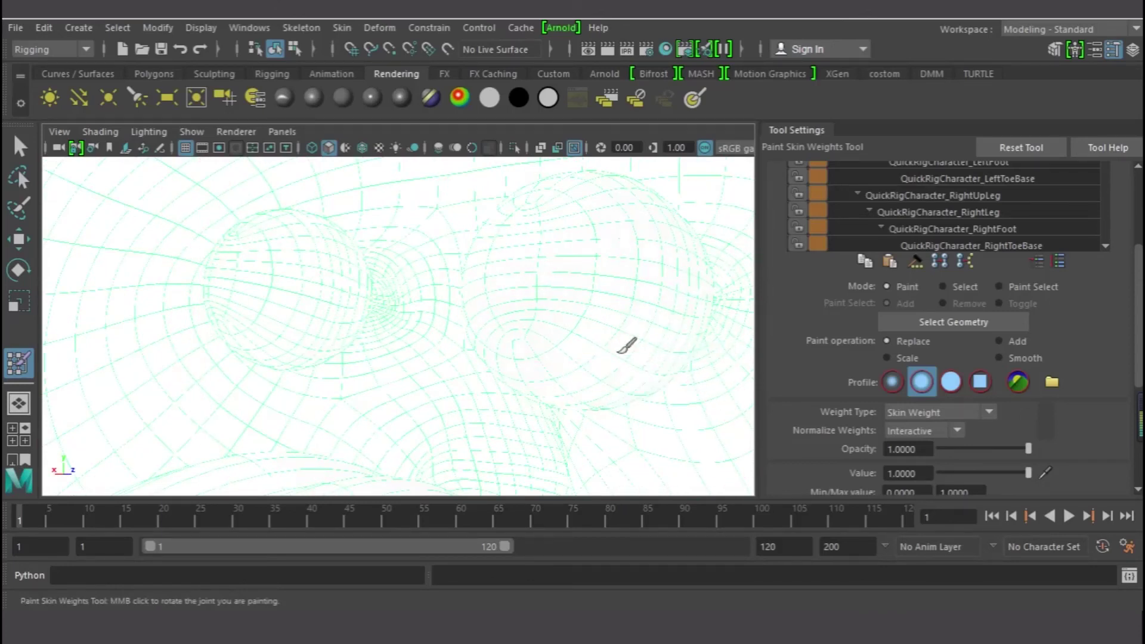
{"action": "left_click_drag", "start_coordinate": [576, 270], "coordinate": [621, 275], "text": "alt"}
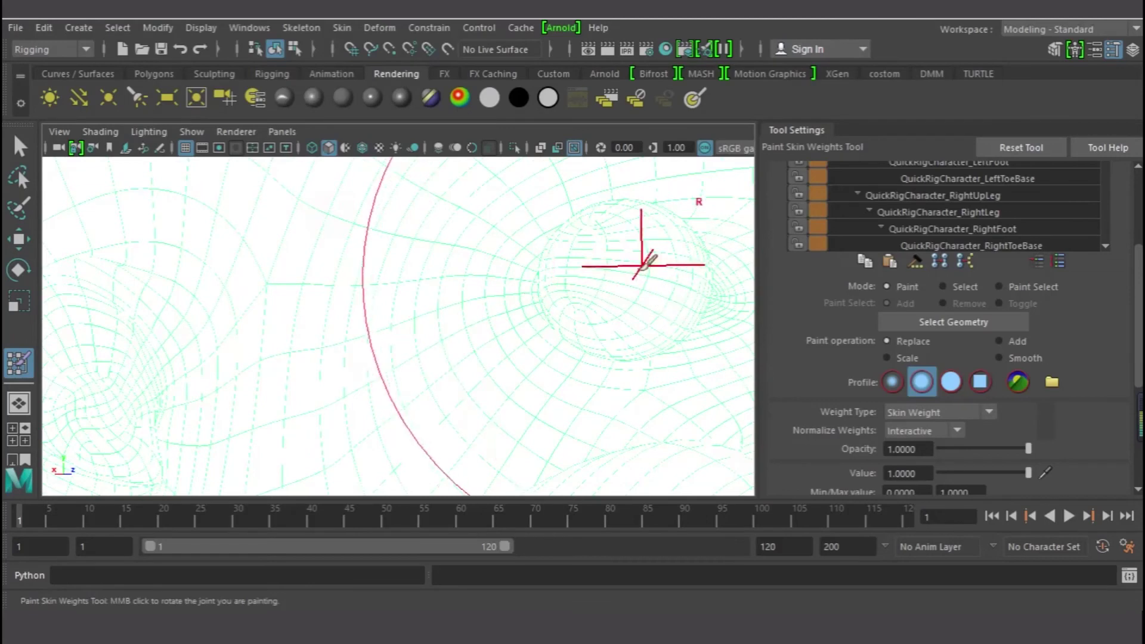
- Frame the upper body, select the head control ring, and rotate the head about its vertical axis as another deformation test
{"action": "key", "text": "f"}
{"action": "mouse_move", "coordinate": [545, 267]}
{"action": "left_mouse_down", "text": "alt"}
{"action": "mouse_move", "coordinate": [322, 274]}
{"action": "mouse_move", "coordinate": [311, 257]}
{"action": "left_mouse_up", "text": "alt"}
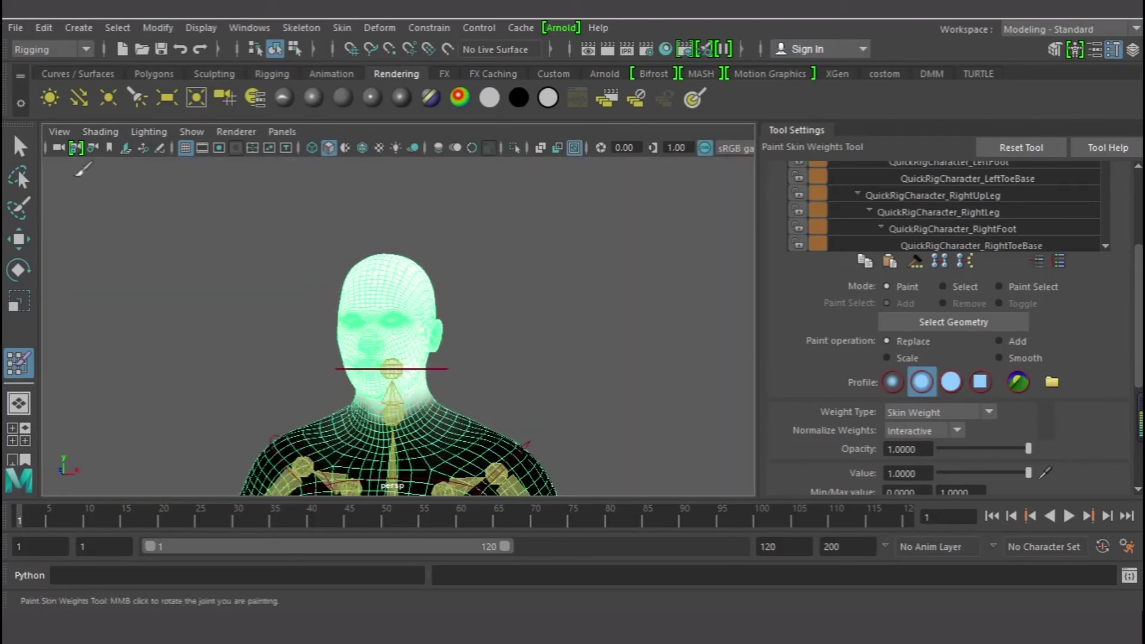
{"action": "left_click", "coordinate": [20, 146]}
{"action": "left_click", "coordinate": [440, 370]}
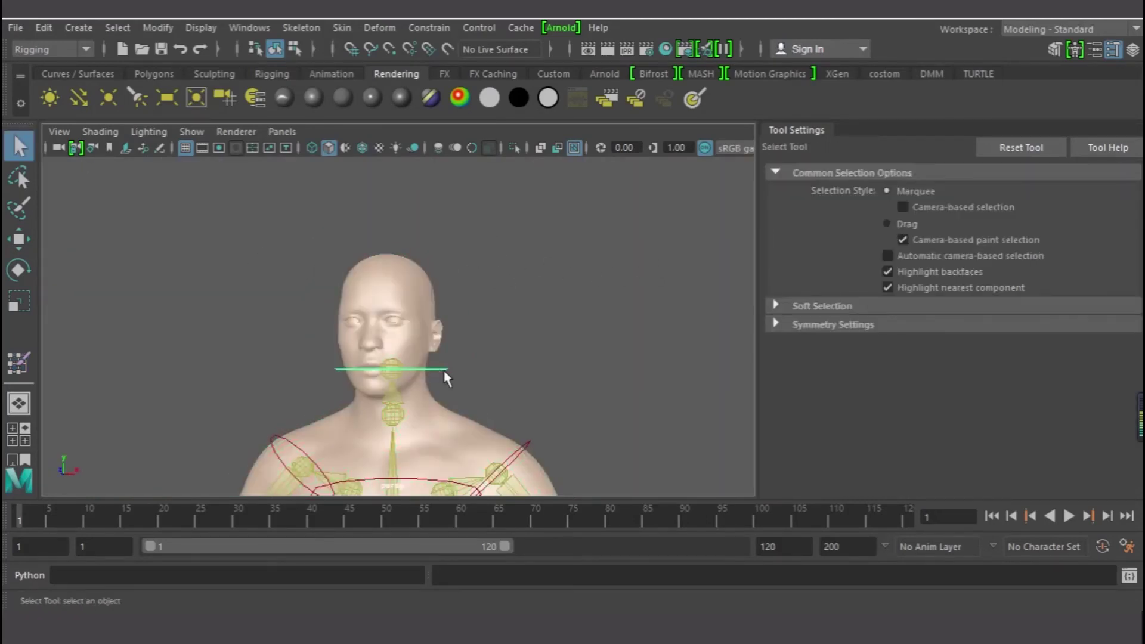
{"action": "key", "text": "e"}
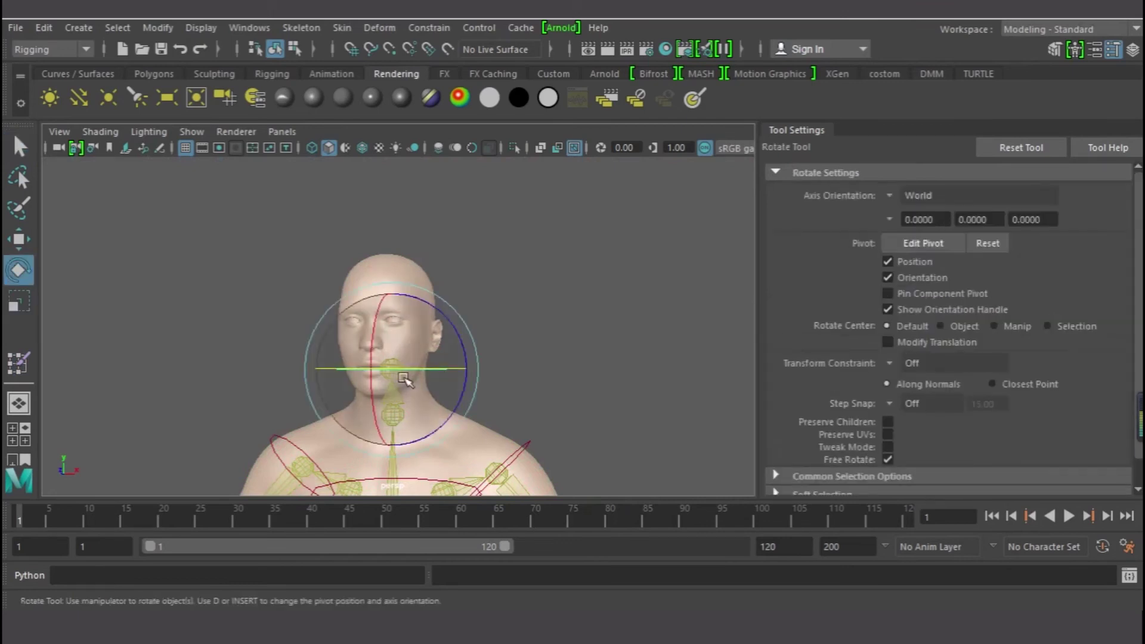
{"action": "left_click_drag", "start_coordinate": [409, 368], "coordinate": [462, 401]}
- Examine the mouth corner and cheek of the rotated head up close and undo the test rotation
{"action": "scroll", "coordinate": [462, 402], "scroll_direction": "up", "scroll_amount": 5}
{"action": "scroll", "coordinate": [419, 424], "scroll_direction": "up", "scroll_amount": 6}
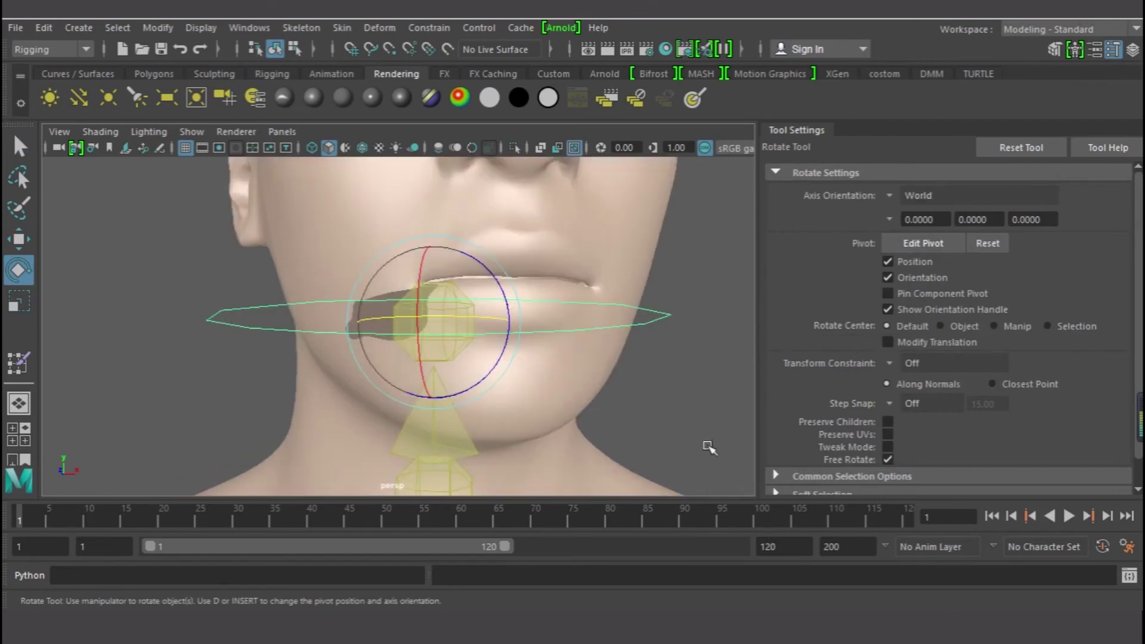
{"action": "key", "text": "ctrl+z"}
{"action": "key", "text": "ctrl+z"}
{"action": "key", "text": "ctrl+z"}
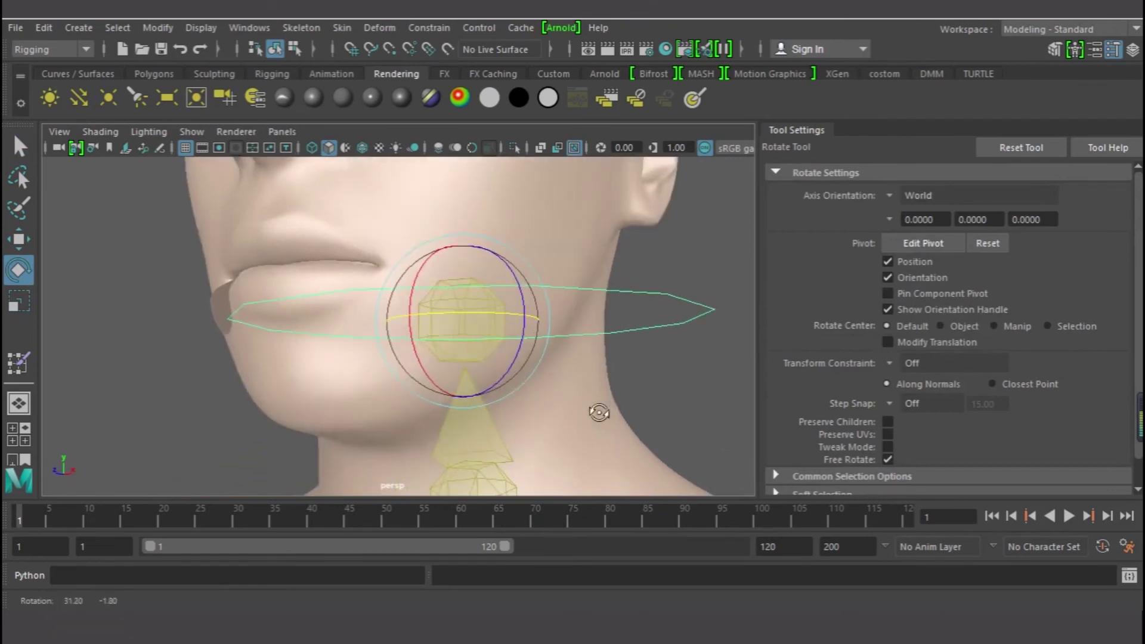
{"action": "left_click_drag", "start_coordinate": [475, 385], "coordinate": [463, 354]}
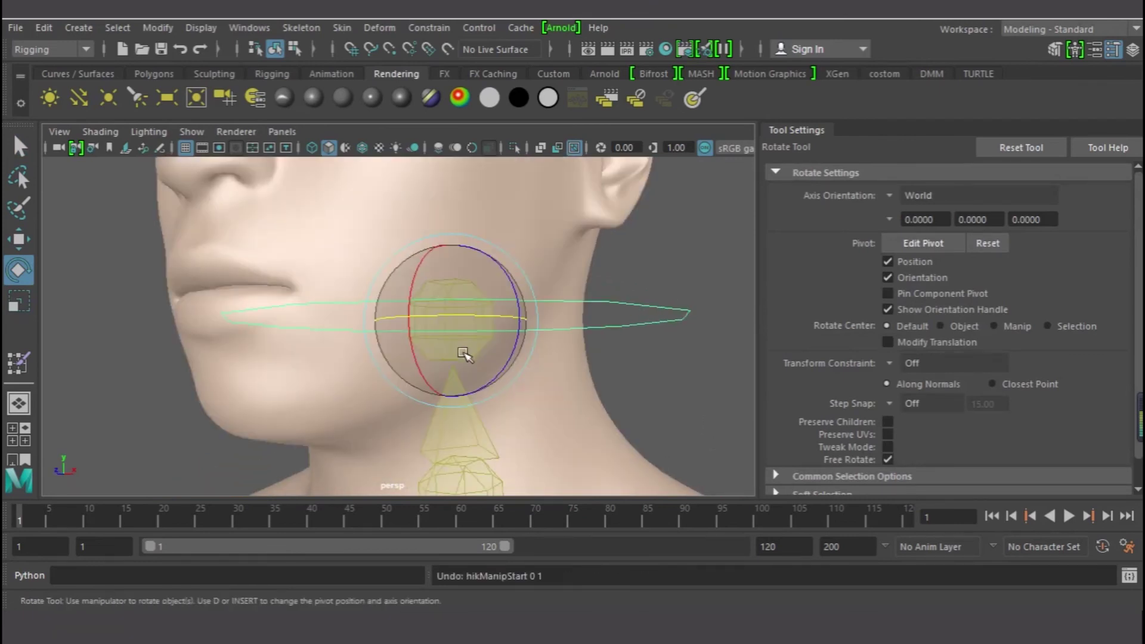
{"action": "left_click_drag", "start_coordinate": [419, 317], "coordinate": [371, 317]}
- Paint the Head influence at value 1 over the grey strip of the mouth cavity behind the lips
{"action": "left_click_drag", "start_coordinate": [256, 334], "coordinate": [342, 368], "text": "alt"}
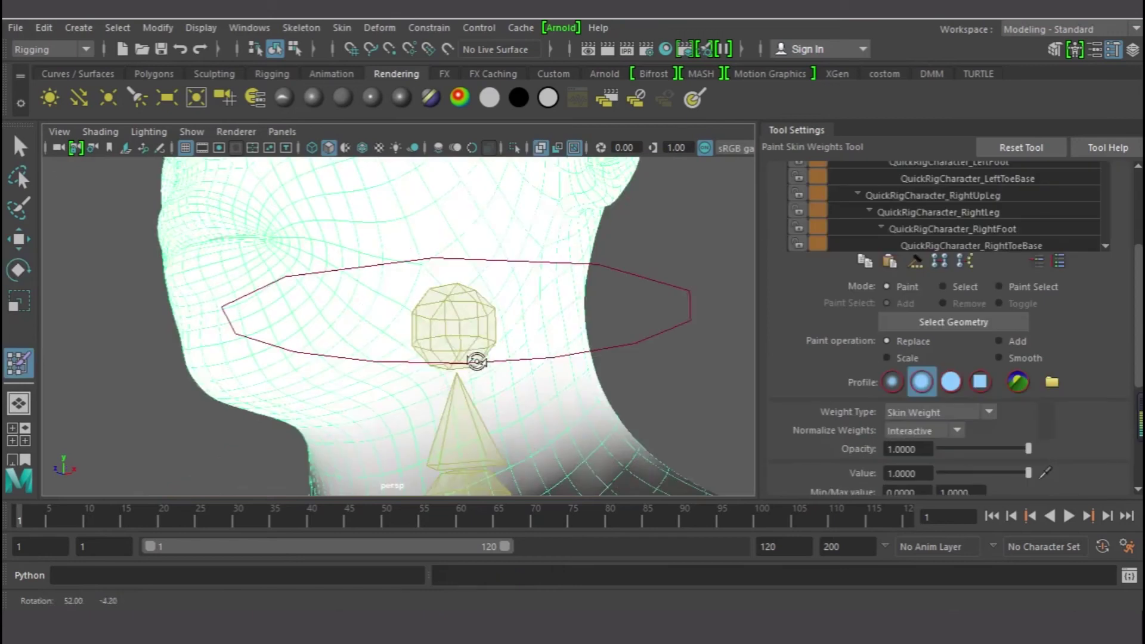
{"action": "scroll", "coordinate": [476, 361], "scroll_direction": "up", "scroll_amount": 5}
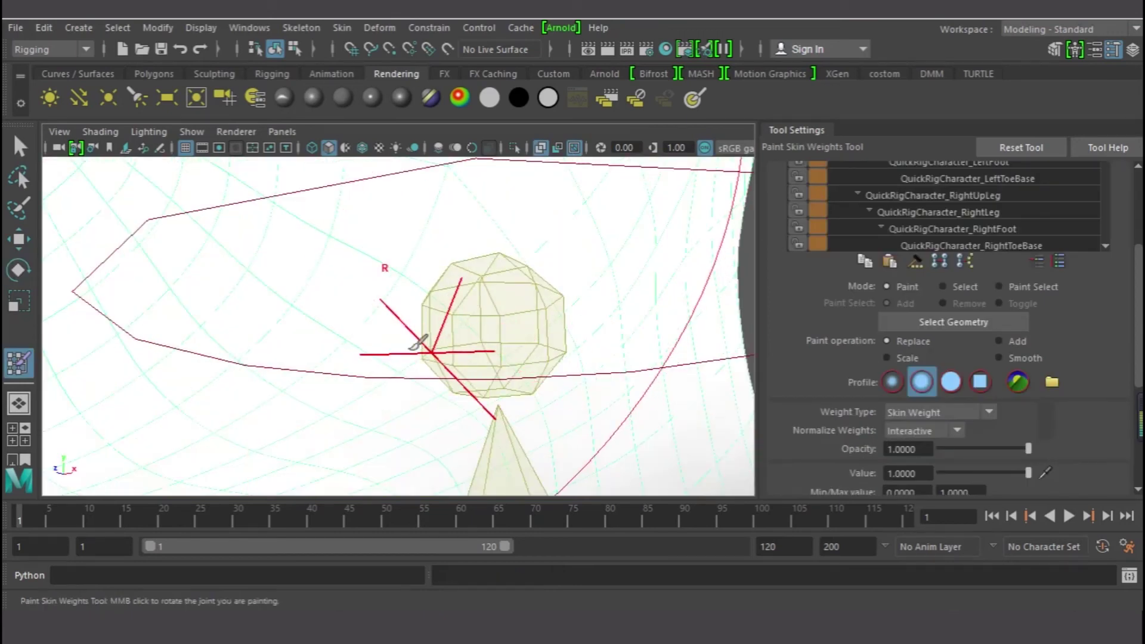
{"action": "middle_click_drag", "start_coordinate": [417, 345], "coordinate": [586, 365], "text": "alt"}
{"action": "scroll", "coordinate": [539, 352], "scroll_direction": "up", "scroll_amount": 3}
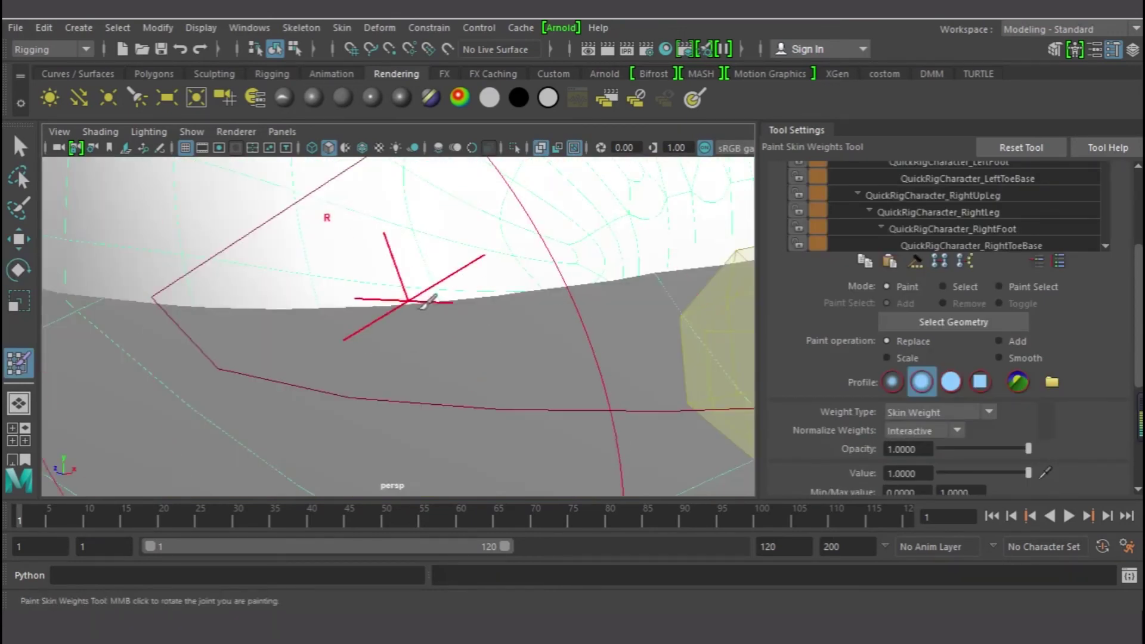
{"action": "middle_click_drag", "start_coordinate": [298, 260], "coordinate": [466, 334], "text": "alt"}
{"action": "scroll", "coordinate": [462, 333], "scroll_direction": "up", "scroll_amount": 6}
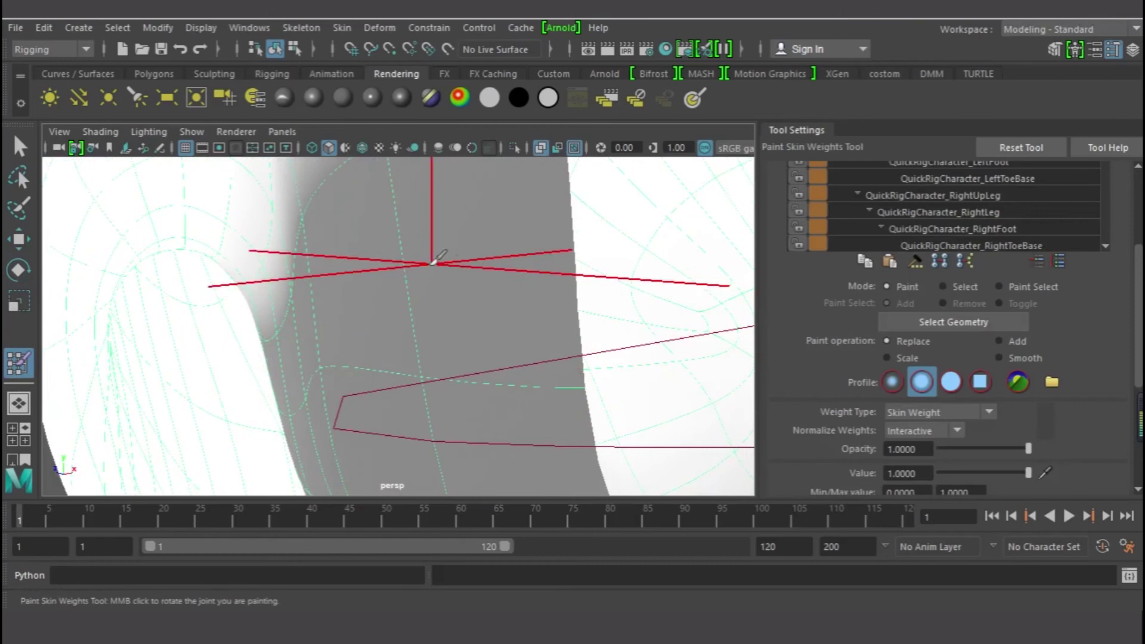
{"action": "scroll", "coordinate": [427, 328], "scroll_direction": "down", "scroll_amount": 4}
{"action": "middle_click_drag", "start_coordinate": [427, 328], "coordinate": [409, 312], "text": "alt"}
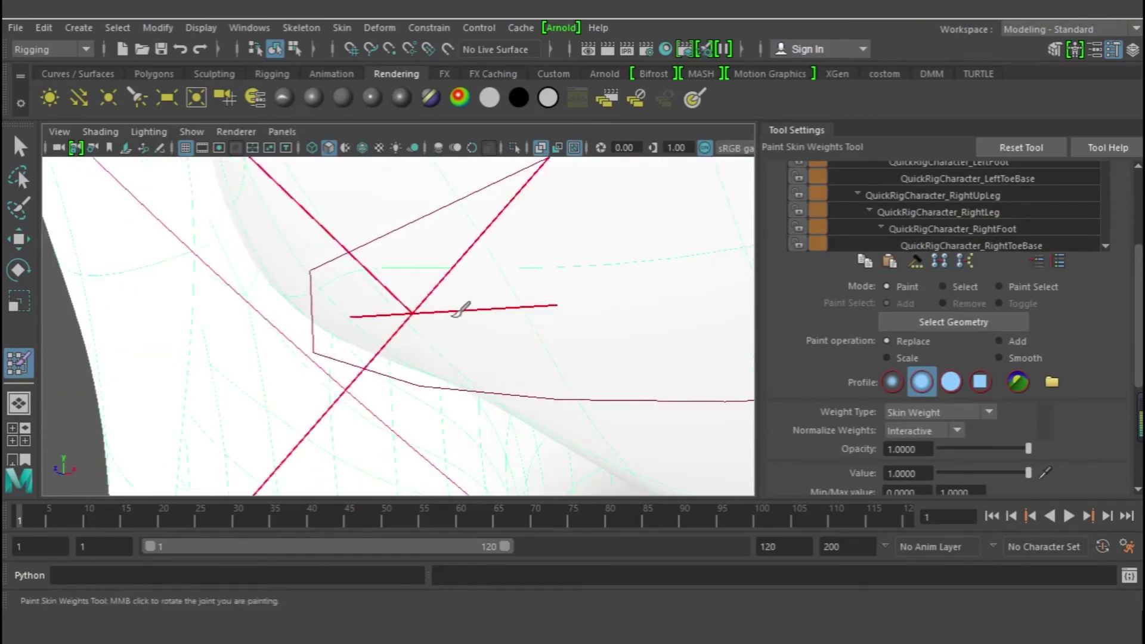
{"action": "left_click_drag", "start_coordinate": [454, 316], "coordinate": [430, 265]}
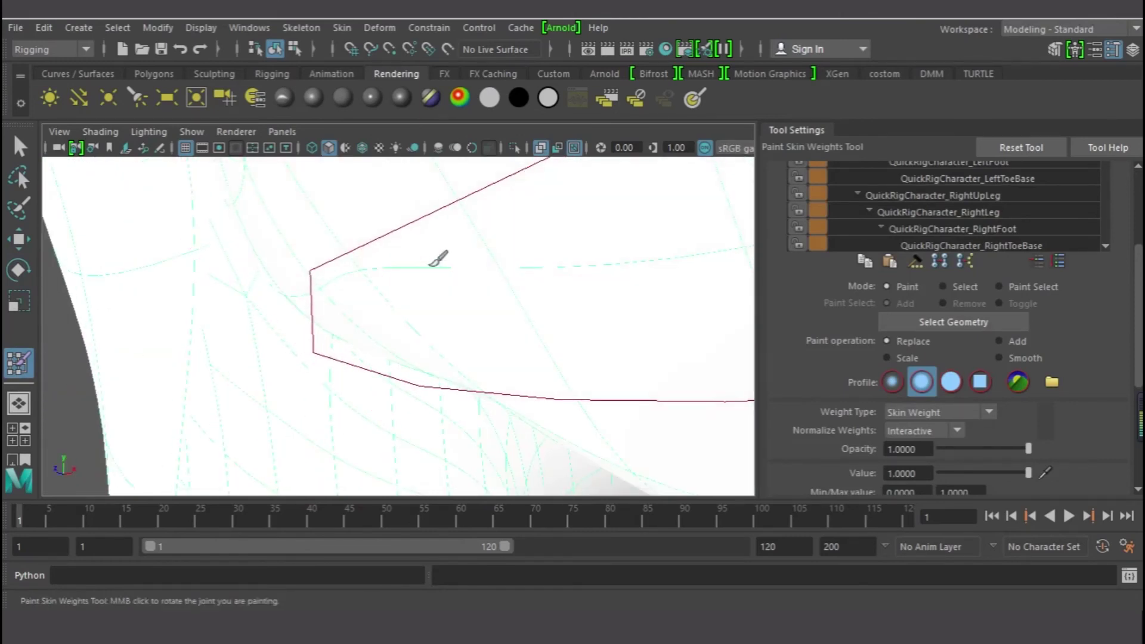
- Paint the Head influence at value 1 on the mouth cavity surface beside the Head joint, and check the area around the lips
{"action": "middle_click_drag", "start_coordinate": [513, 331], "coordinate": [480, 313], "text": "alt"}
{"action": "mouse_move", "coordinate": [587, 310]}
{"action": "middle_mouse_down", "text": "alt"}
{"action": "mouse_move", "coordinate": [549, 306]}
{"action": "mouse_move", "coordinate": [549, 317]}
{"action": "mouse_move", "coordinate": [478, 292]}
{"action": "mouse_move", "coordinate": [511, 299]}
{"action": "middle_mouse_up", "text": "alt"}
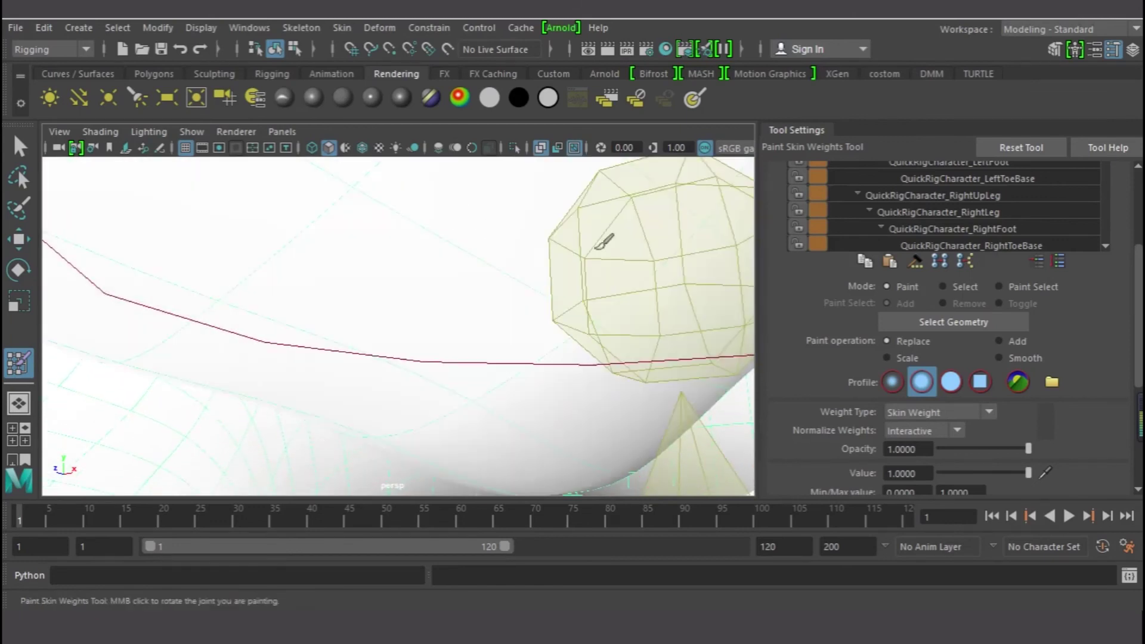
{"action": "mouse_move", "coordinate": [655, 325]}
{"action": "left_mouse_down"}
{"action": "mouse_move", "coordinate": [661, 340]}
{"action": "mouse_move", "coordinate": [567, 332]}
{"action": "mouse_move", "coordinate": [620, 341]}
{"action": "left_mouse_up"}
{"action": "right_click_drag", "start_coordinate": [620, 340], "coordinate": [611, 346], "text": "alt"}
{"action": "left_click_drag", "start_coordinate": [451, 283], "coordinate": [345, 293], "text": "alt"}
{"action": "middle_click_drag", "start_coordinate": [391, 286], "coordinate": [492, 458], "text": "alt"}
{"action": "mouse_move", "coordinate": [397, 305]}
{"action": "right_mouse_down", "text": "alt"}
{"action": "mouse_move", "coordinate": [712, 280]}
{"action": "mouse_move", "coordinate": [342, 260]}
{"action": "mouse_move", "coordinate": [389, 248]}
{"action": "right_mouse_up", "text": "alt"}
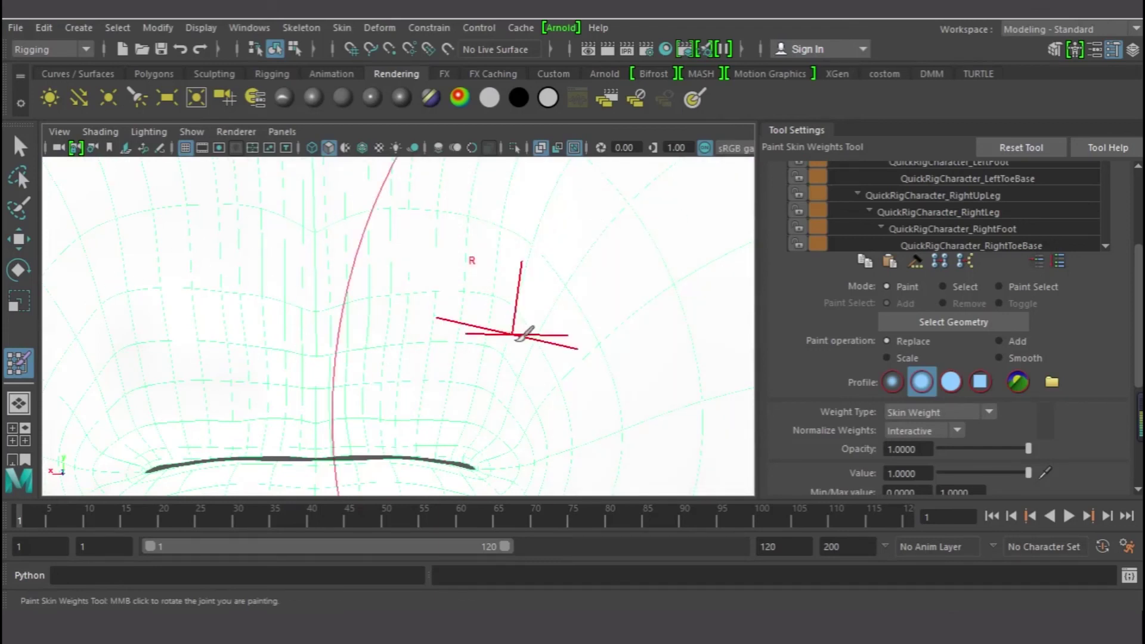
- Exit weight painting, select the head control ring for rotation, and turn off X-ray display of the character mesh
{"action": "mouse_move", "coordinate": [537, 373]}
{"action": "middle_mouse_down", "text": "alt"}
{"action": "mouse_move", "coordinate": [509, 414]}
{"action": "mouse_move", "coordinate": [524, 429]}
{"action": "middle_mouse_up", "text": "alt"}
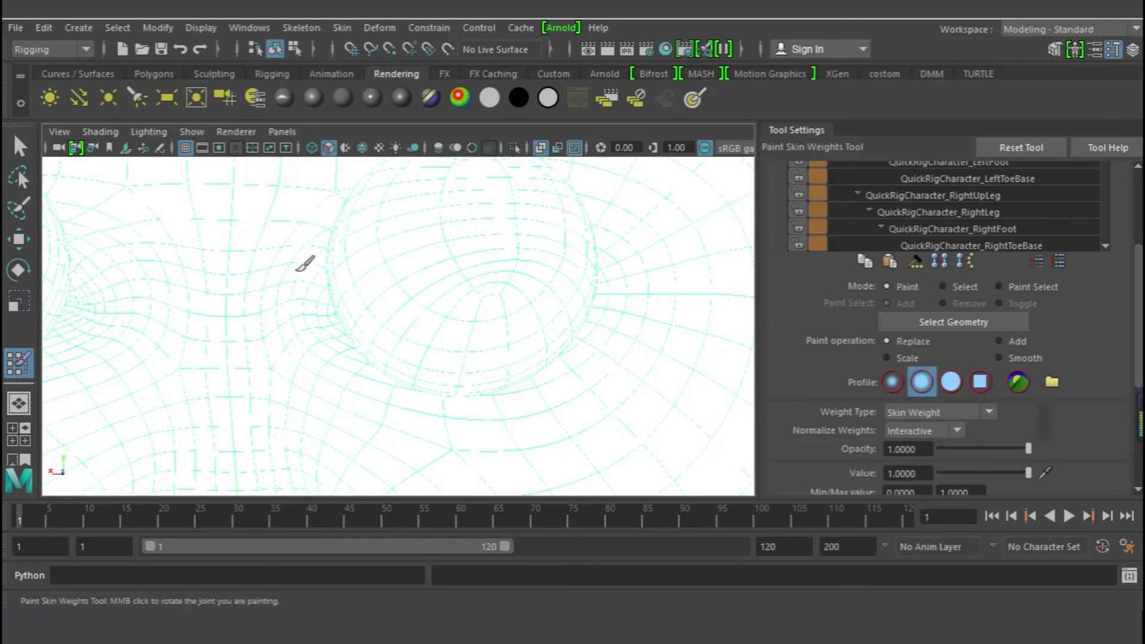
{"action": "scroll", "coordinate": [281, 285], "scroll_direction": "down", "scroll_amount": 6}
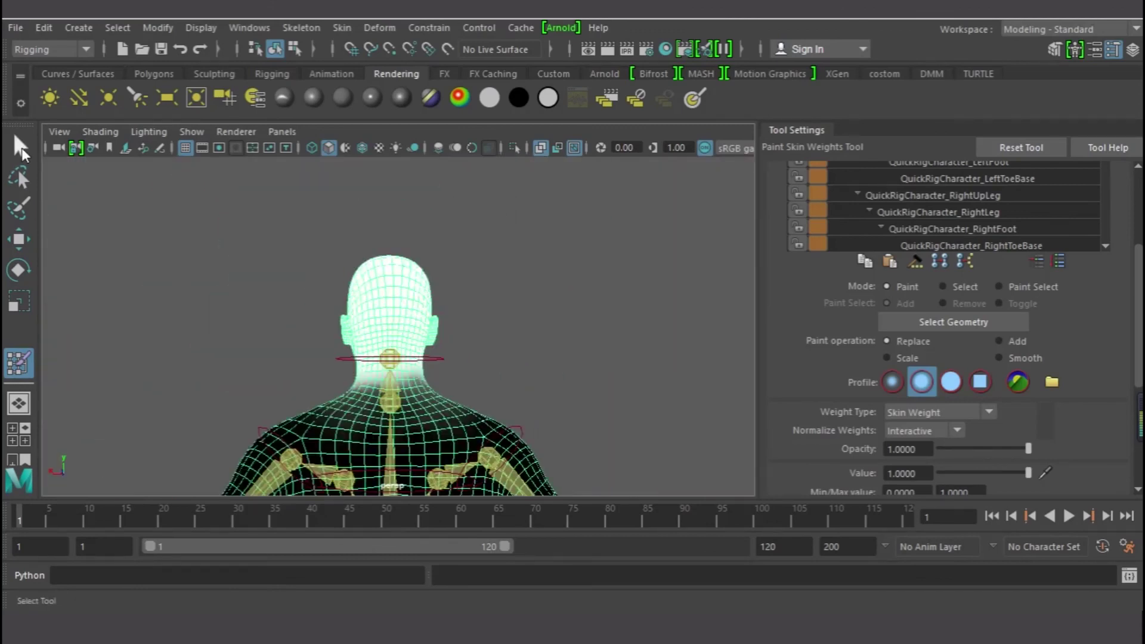
{"action": "left_click", "coordinate": [20, 148]}
{"action": "left_click", "coordinate": [431, 360]}
{"action": "left_click_drag", "start_coordinate": [209, 370], "coordinate": [500, 346], "text": "alt"}
{"action": "key", "text": "e"}
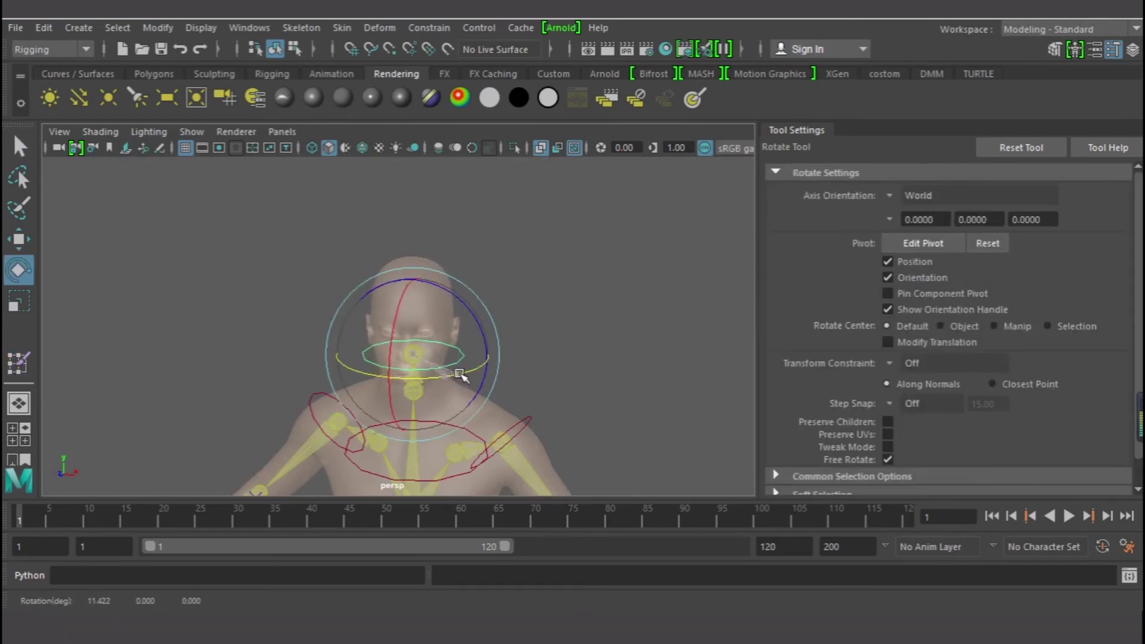
{"action": "left_click", "coordinate": [546, 150]}
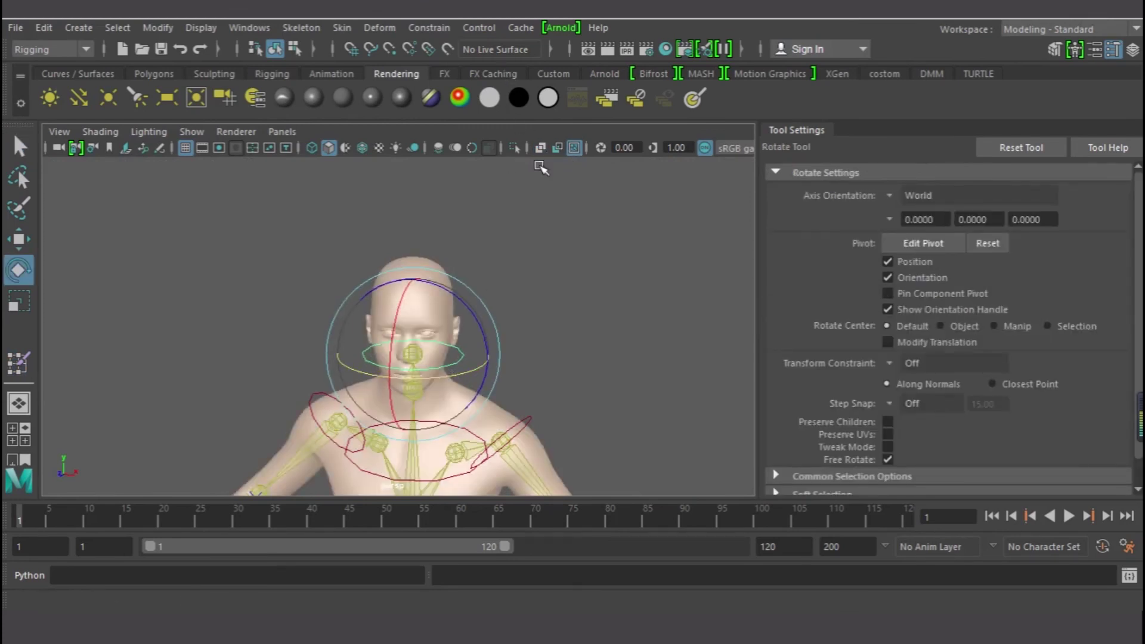
- Rotate the head control about its vertical axis to turn the head sideways and test the painted weights
{"action": "scroll", "coordinate": [491, 302], "scroll_direction": "up", "scroll_amount": 4}
{"action": "middle_click_drag", "start_coordinate": [503, 348], "coordinate": [480, 339], "text": "alt"}
{"action": "scroll", "coordinate": [545, 271], "scroll_direction": "up", "scroll_amount": 4}
{"action": "left_click_drag", "start_coordinate": [480, 325], "coordinate": [504, 320]}
{"action": "middle_click_drag", "start_coordinate": [583, 369], "coordinate": [491, 338], "text": "alt"}
{"action": "left_click_drag", "start_coordinate": [491, 338], "coordinate": [301, 292], "text": "alt"}
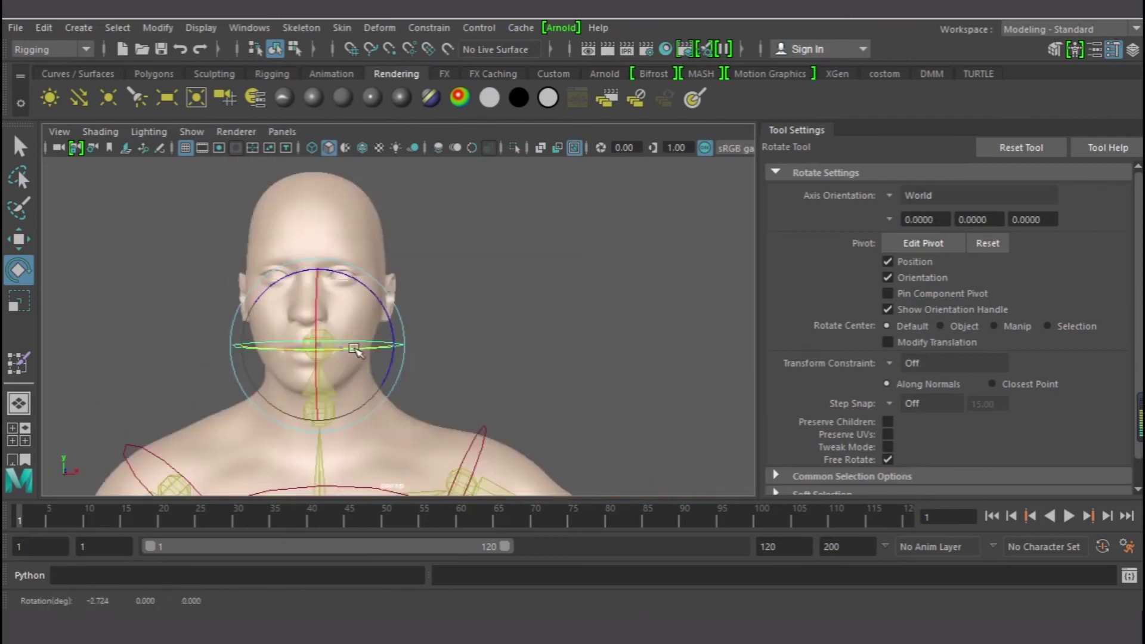
{"action": "left_click_drag", "start_coordinate": [355, 348], "coordinate": [390, 345]}
{"action": "scroll", "coordinate": [459, 397], "scroll_direction": "up", "scroll_amount": 3}
{"action": "scroll", "coordinate": [469, 395], "scroll_direction": "up", "scroll_amount": 2}
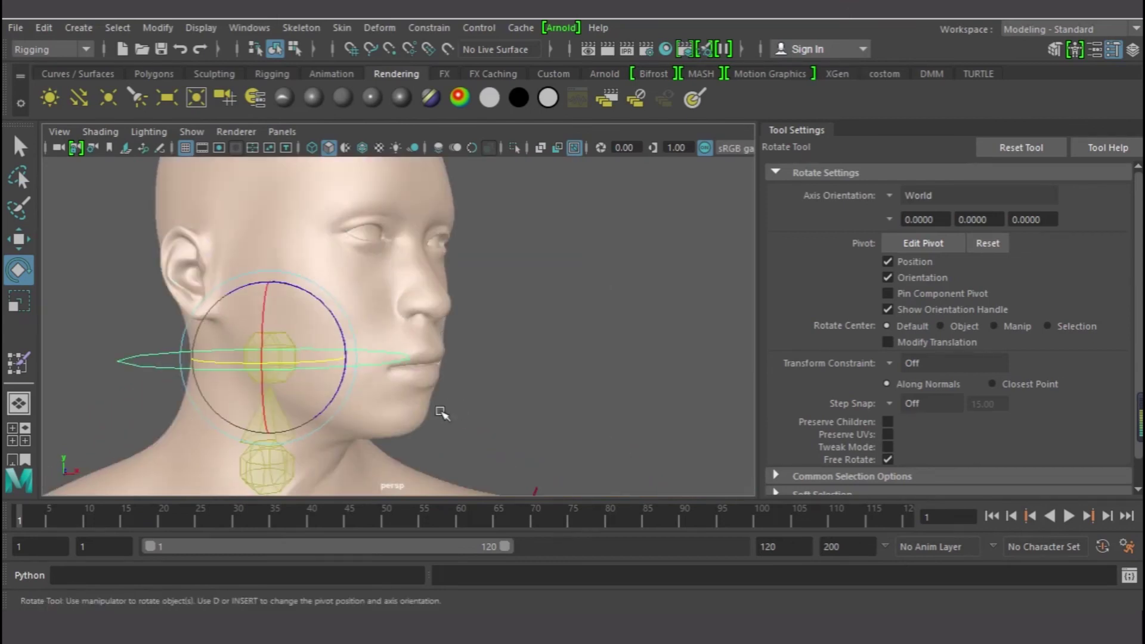
- Examine the turned head's face and mouth, then the neck, shoulders and torso from several angles for deformation
{"action": "middle_click_drag", "start_coordinate": [440, 412], "coordinate": [474, 376], "text": "alt"}
{"action": "scroll", "coordinate": [543, 378], "scroll_direction": "down", "scroll_amount": 2}
{"action": "left_click_drag", "start_coordinate": [513, 386], "coordinate": [437, 415], "text": "alt"}
{"action": "middle_click_drag", "start_coordinate": [431, 374], "coordinate": [510, 416], "text": "alt"}
{"action": "left_click_drag", "start_coordinate": [465, 418], "coordinate": [366, 389], "text": "alt"}
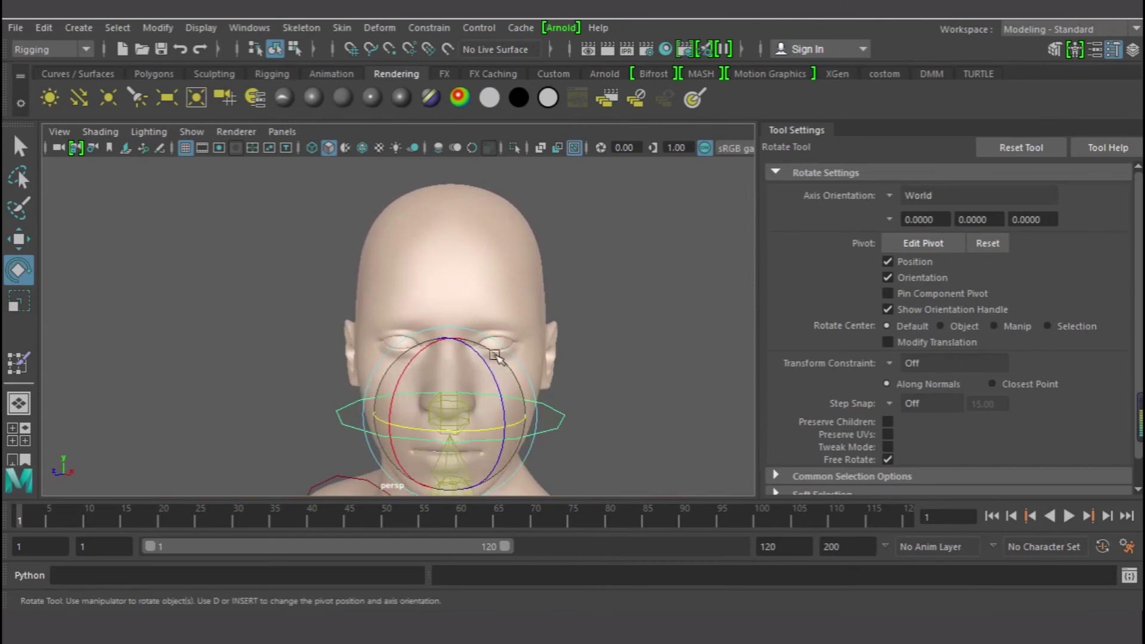
{"action": "middle_click_drag", "start_coordinate": [520, 423], "coordinate": [457, 201], "text": "alt"}
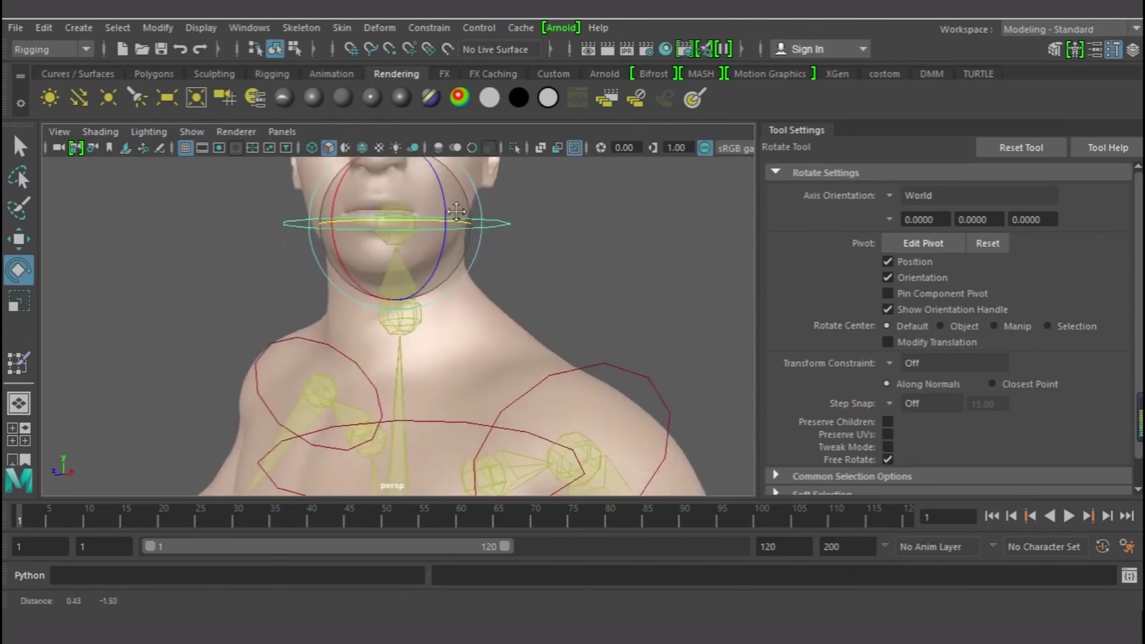
{"action": "middle_click_drag", "start_coordinate": [431, 394], "coordinate": [446, 253], "text": "alt"}
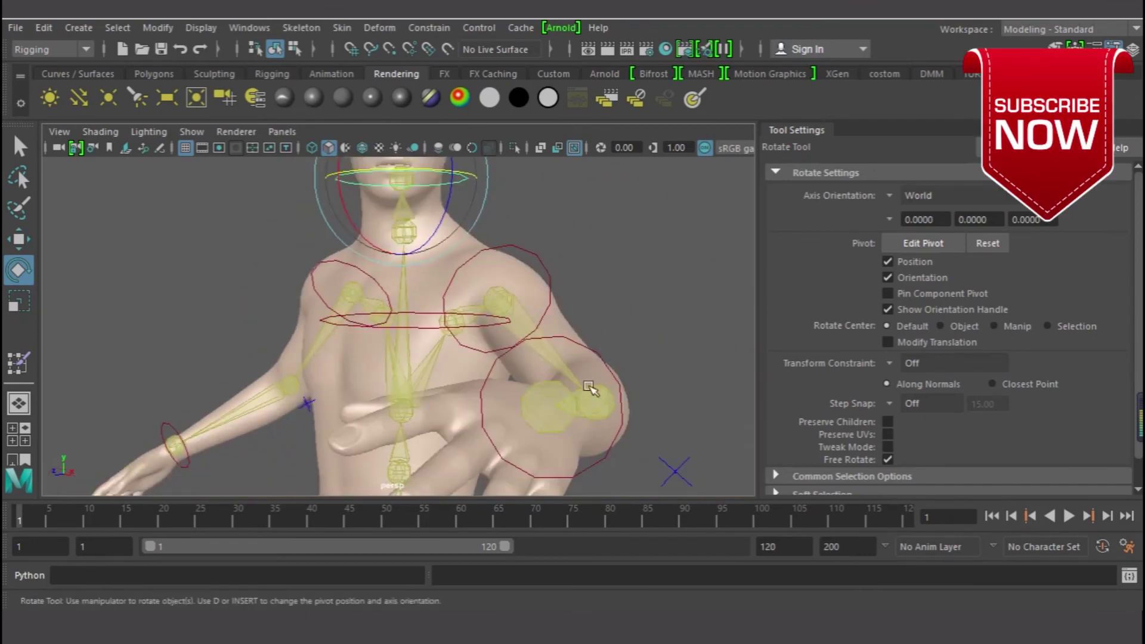
{"action": "left_click_drag", "start_coordinate": [589, 389], "coordinate": [622, 427], "text": "alt"}
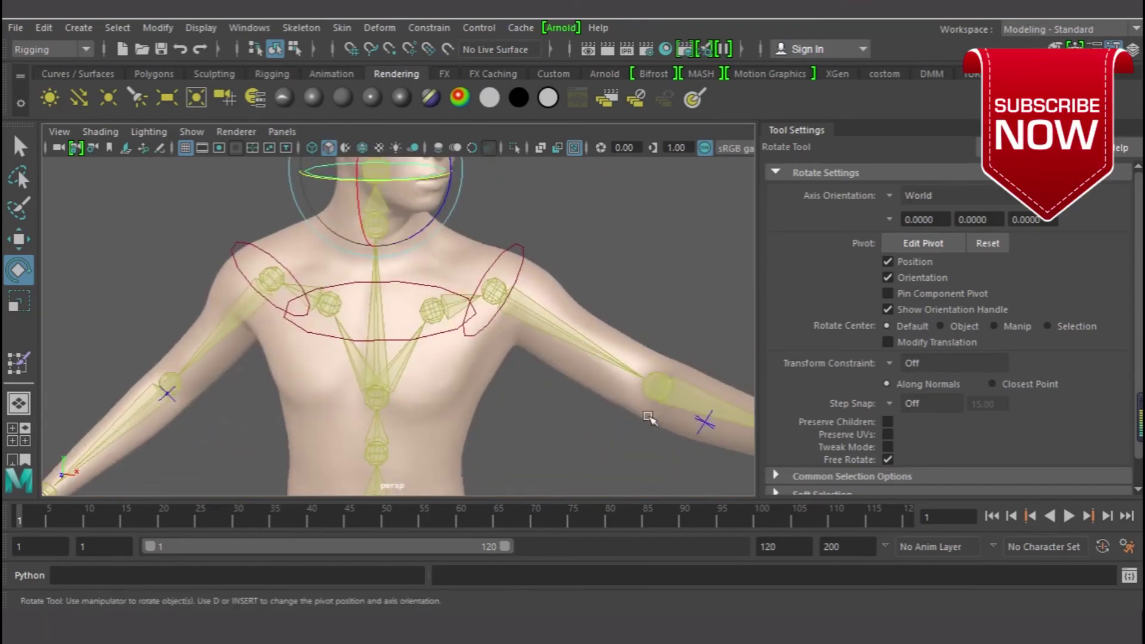
{"action": "scroll", "coordinate": [589, 389], "scroll_direction": "up", "scroll_amount": 2}
{"action": "middle_click_drag", "start_coordinate": [486, 423], "coordinate": [490, 338], "text": "alt"}
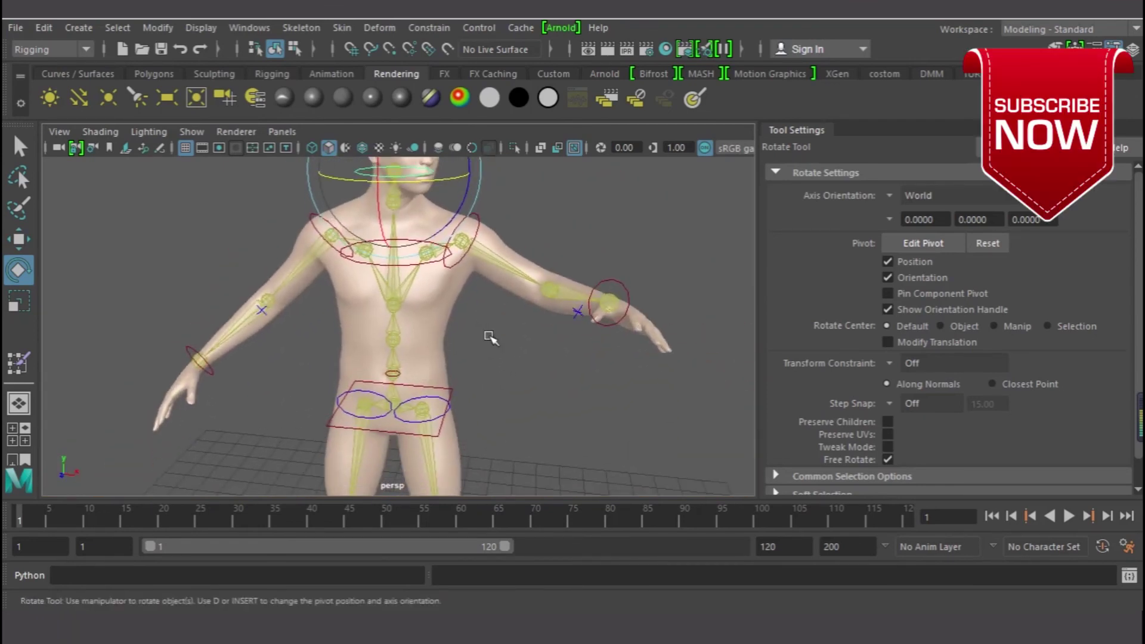
{"action": "left_click_drag", "start_coordinate": [434, 421], "coordinate": [597, 377], "text": "alt"}
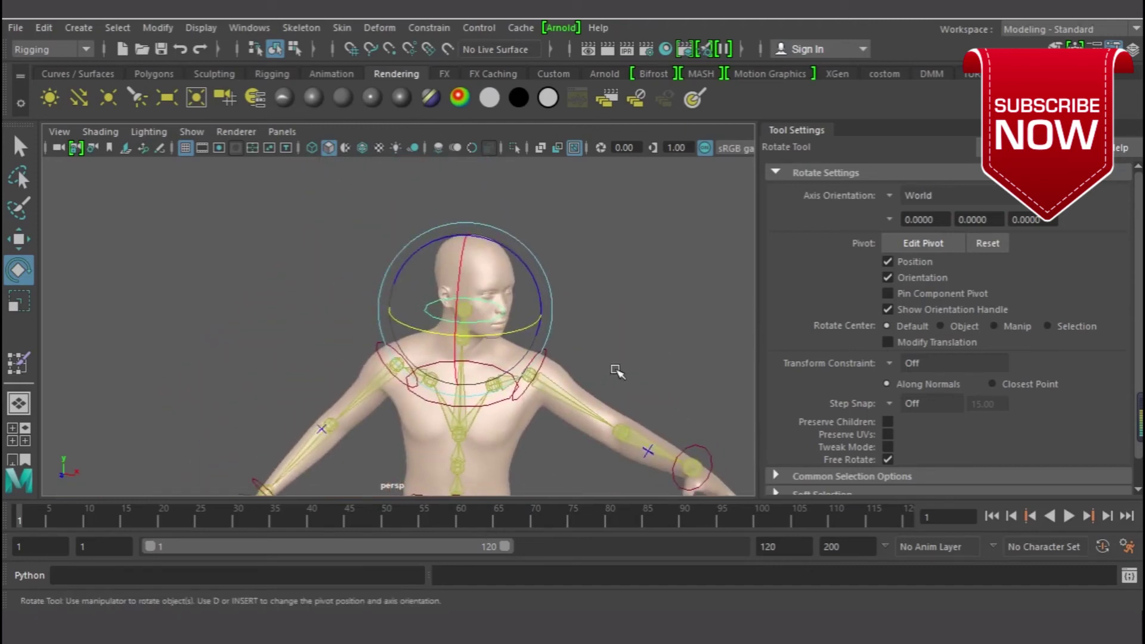
{"action": "left_click_drag", "start_coordinate": [610, 357], "coordinate": [510, 367], "text": "alt"}
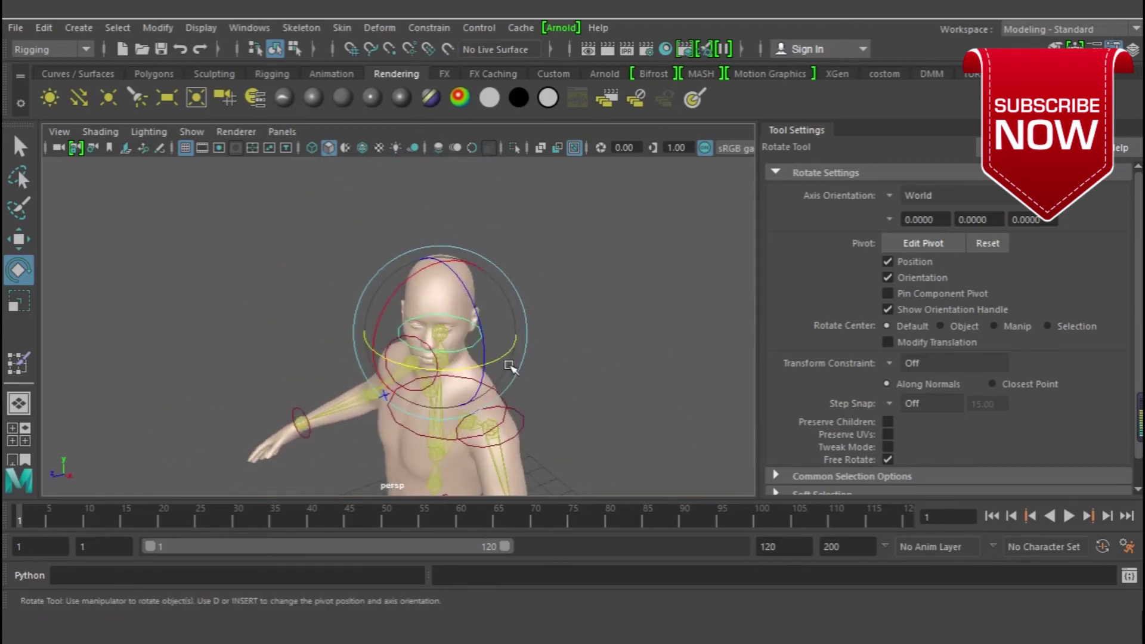